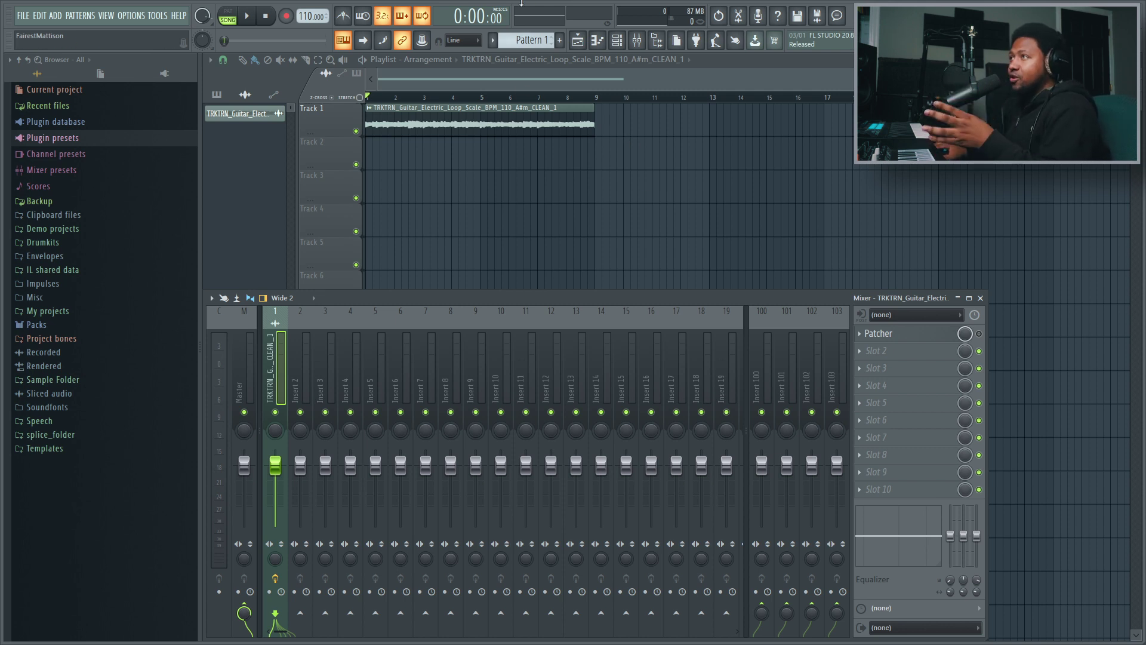
Audition the guitar loop with the effect bypassed, then view the Patcher map in the track's first effect slot.
{"action": "left_click", "coordinate": [250, 17]}
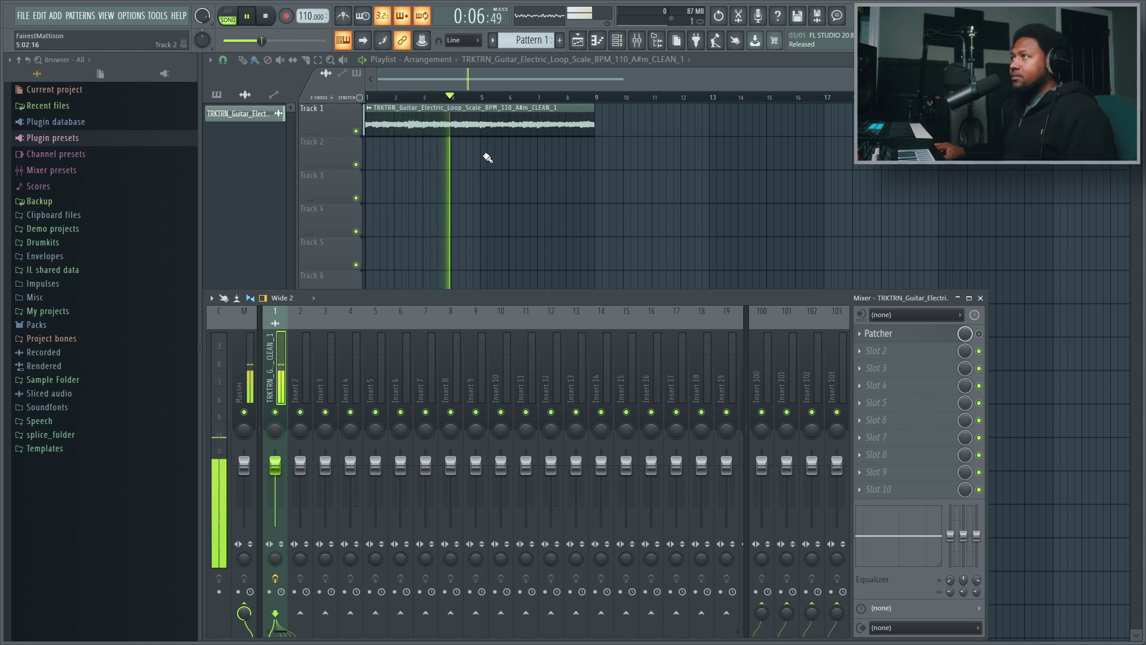
{"action": "key", "text": "space"}
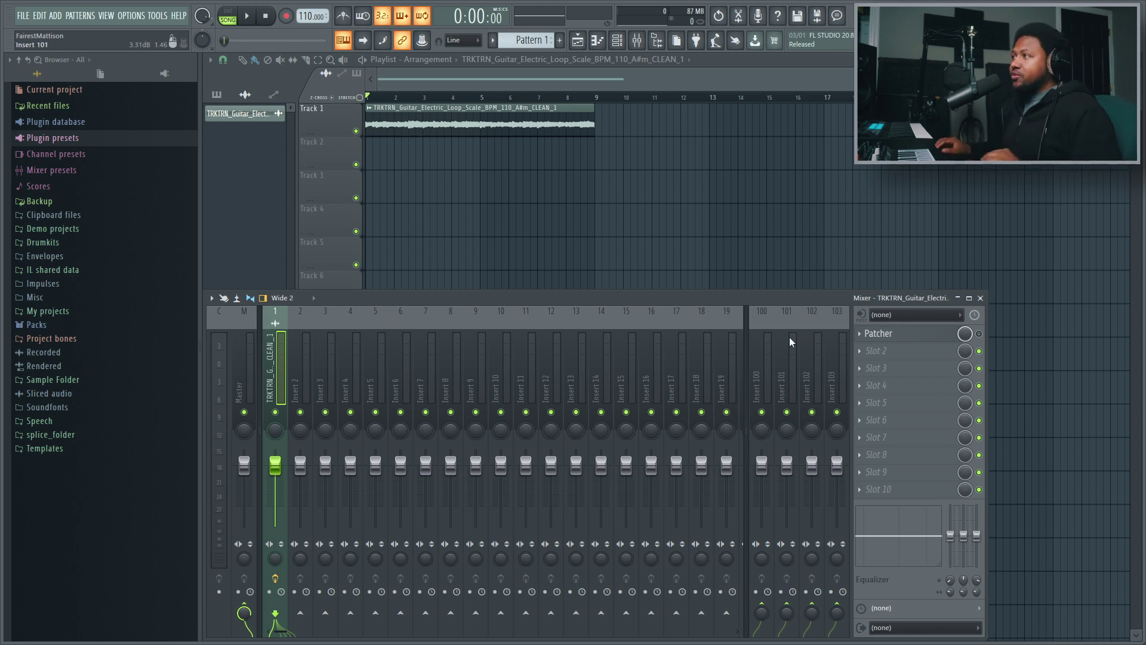
{"action": "left_click", "coordinate": [907, 336]}
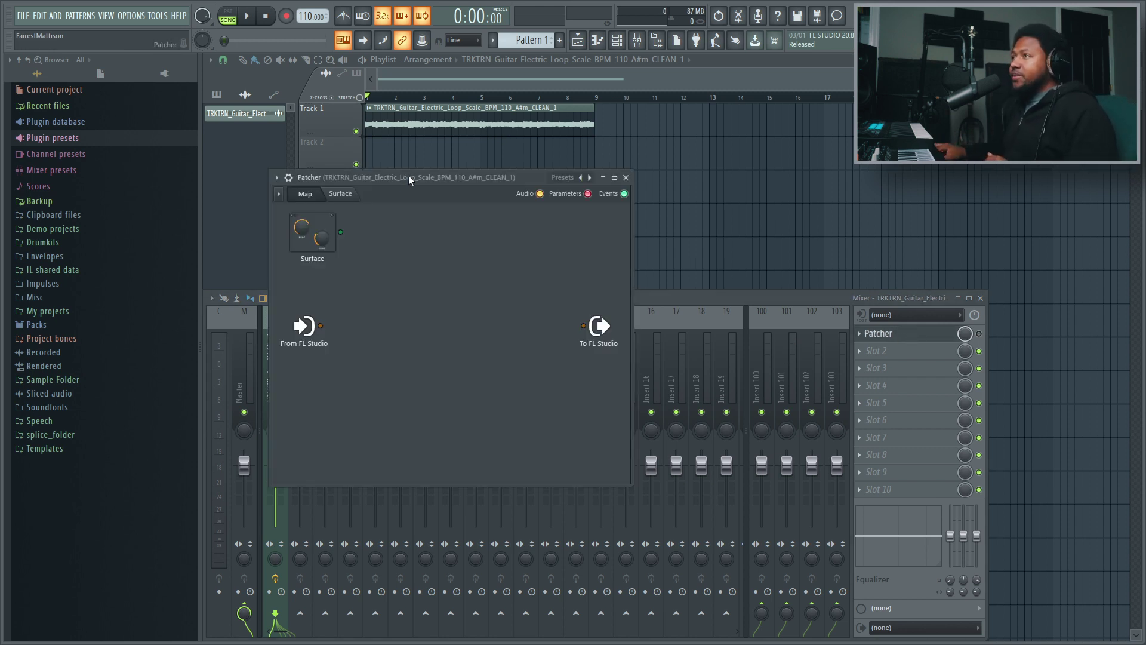
{"action": "left_click_drag", "start_coordinate": [409, 177], "coordinate": [419, 198]}
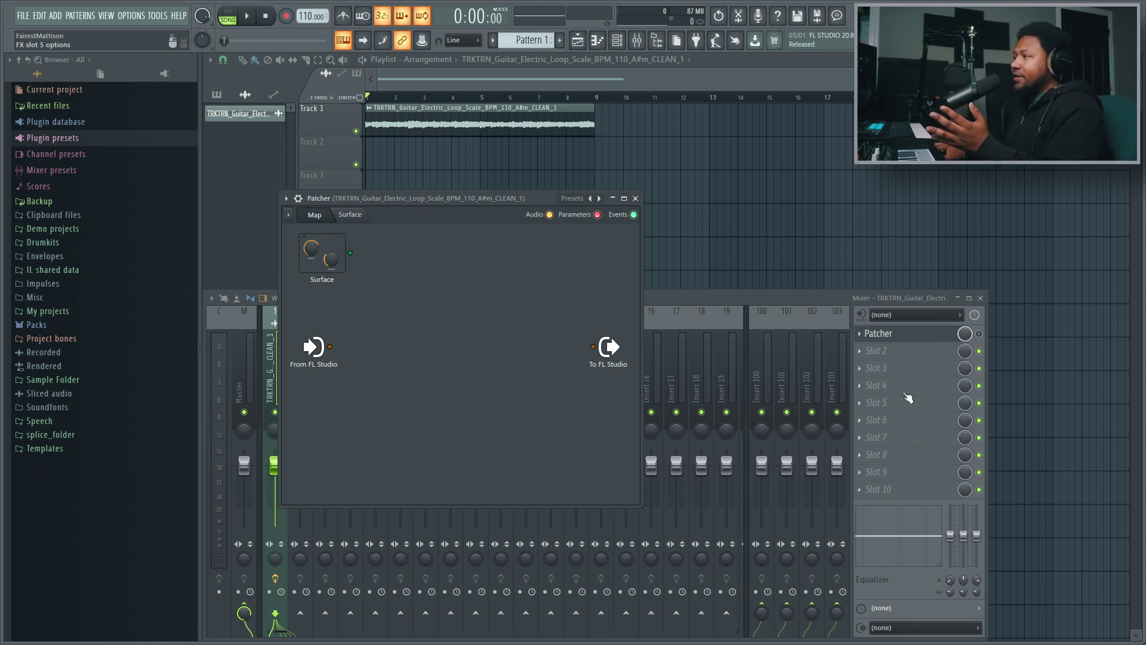
{"action": "left_click", "coordinate": [635, 199]}
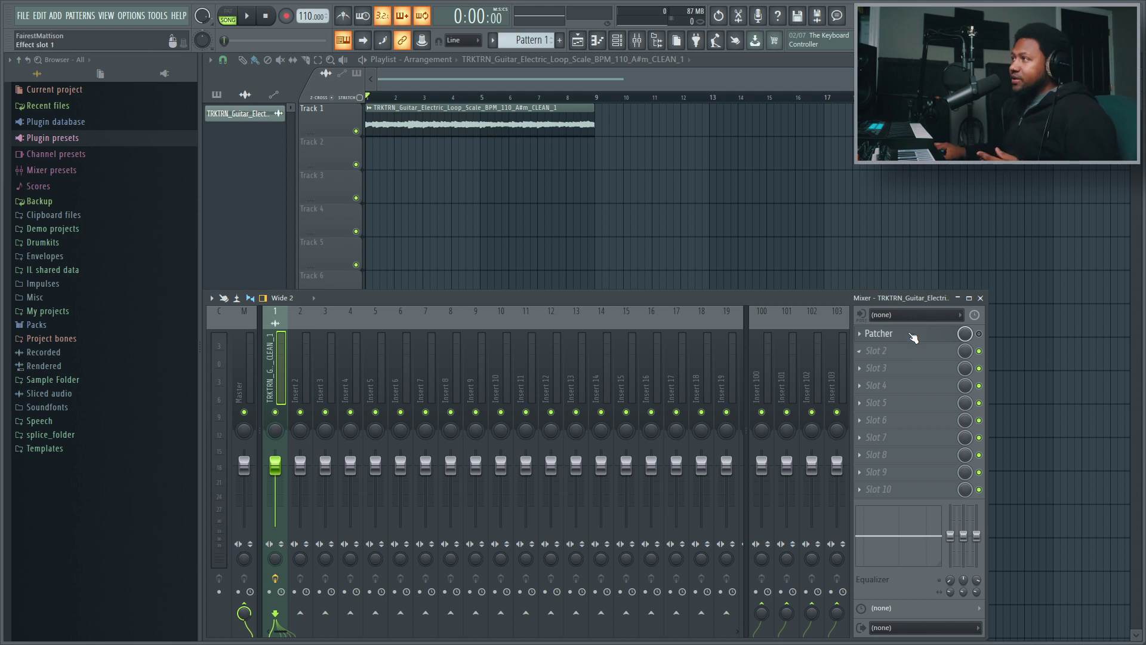
Reopen the Patcher of the guitar track, enable its effect slot and play the loop through it.
{"action": "left_click", "coordinate": [910, 333]}
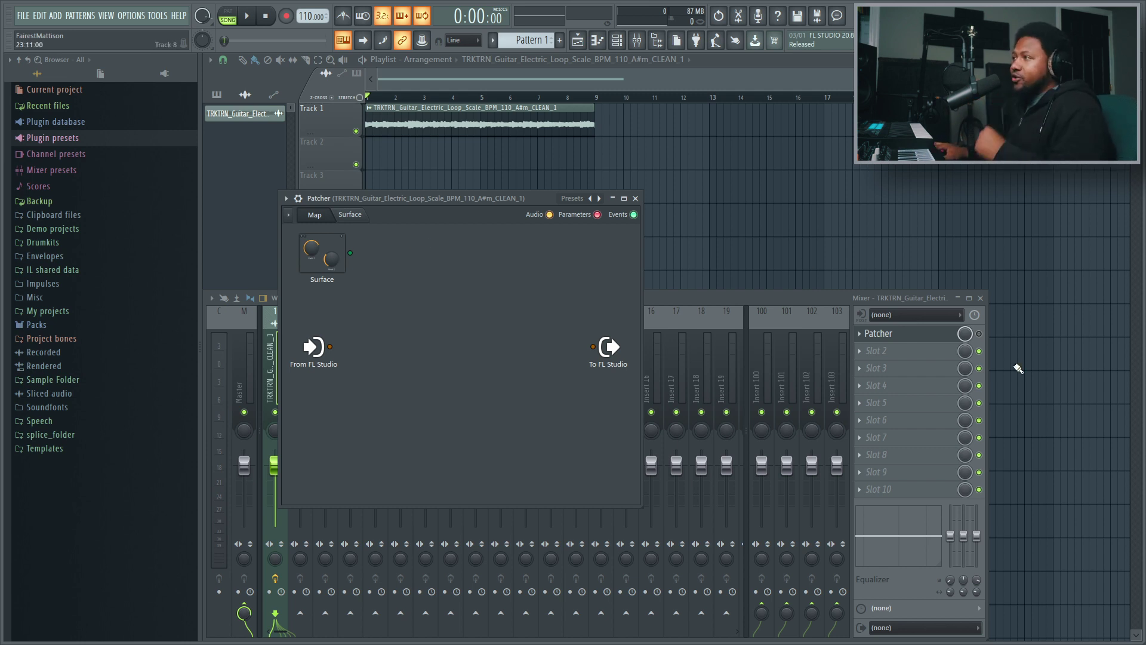
{"action": "left_click", "coordinate": [980, 334]}
{"action": "left_click", "coordinate": [500, 198]}
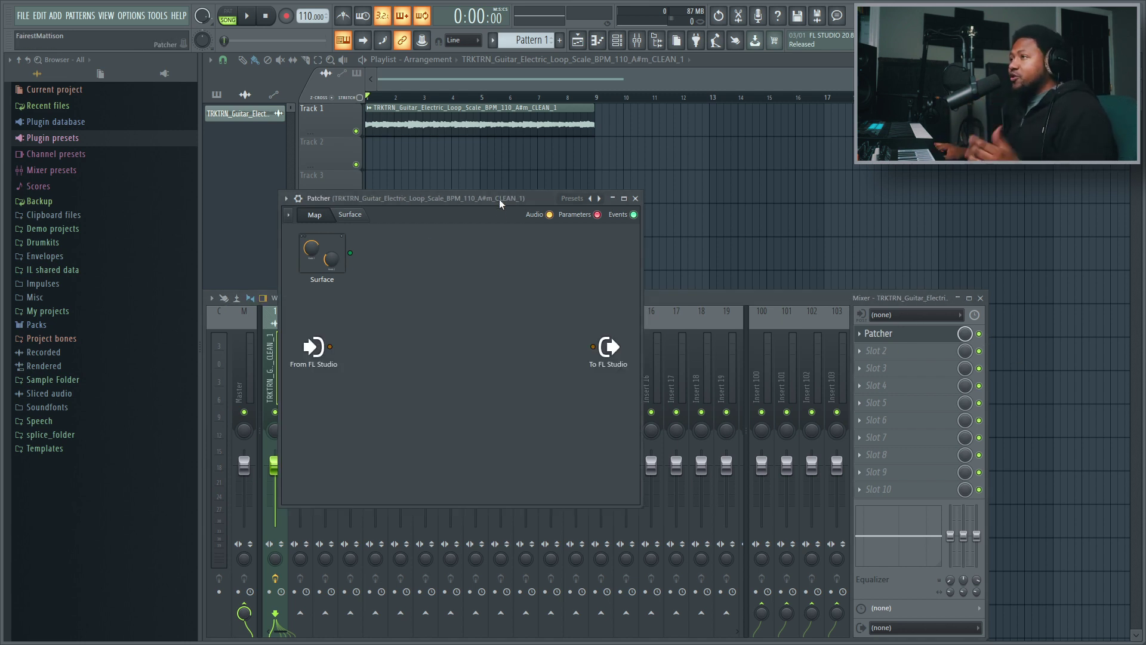
{"action": "key", "text": "space"}
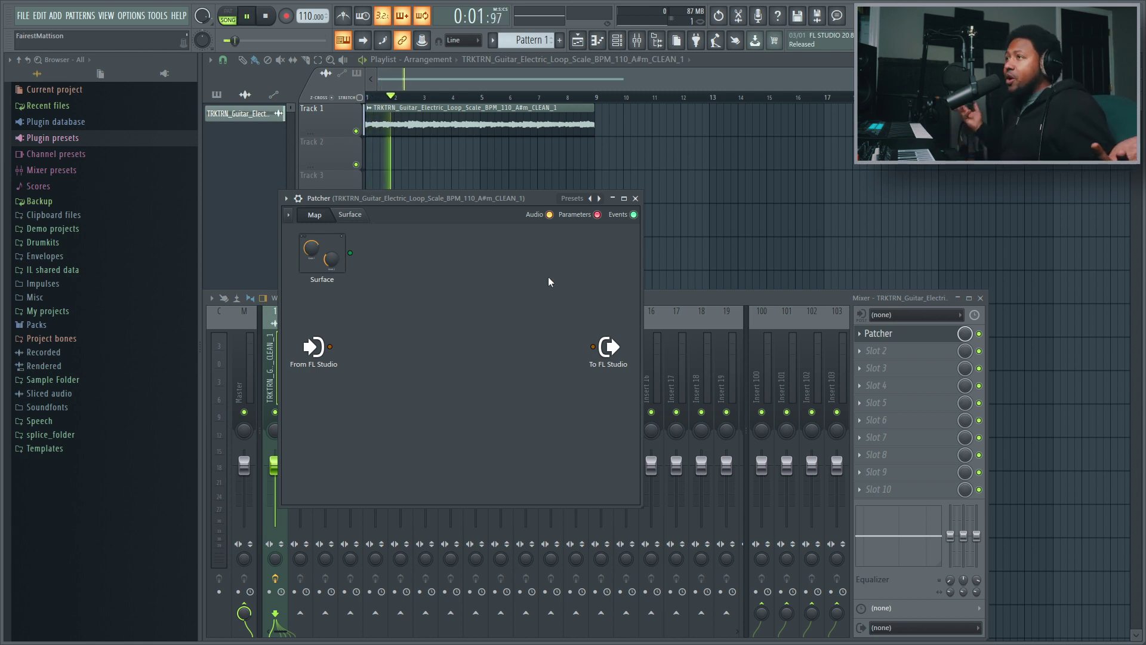
{"action": "key", "text": "space"}
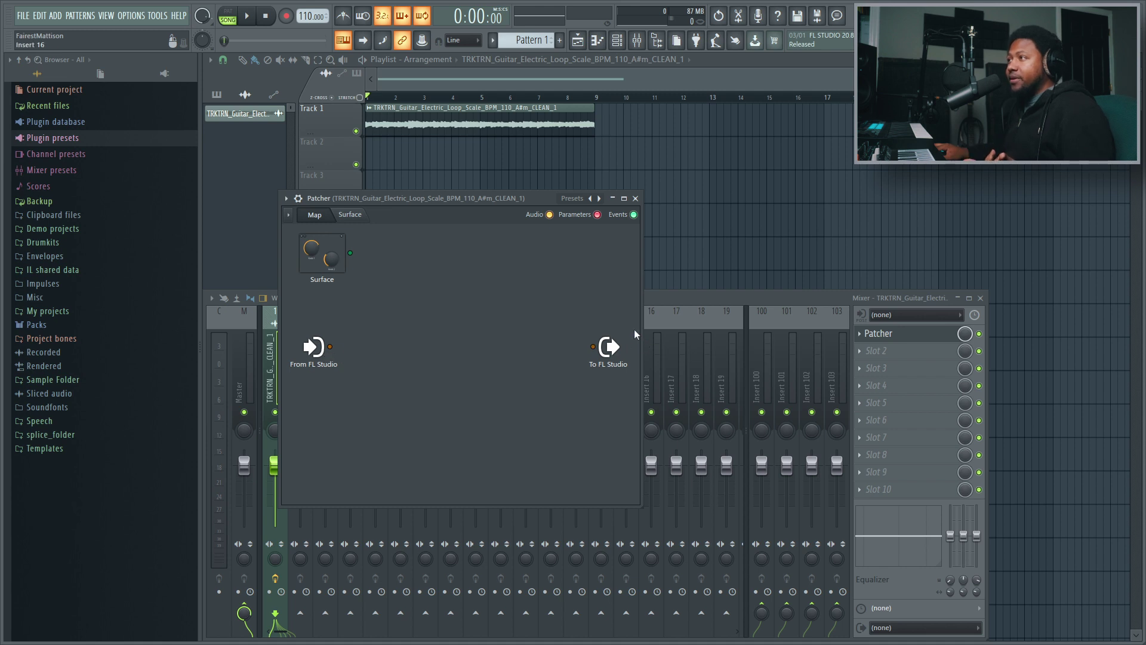
Widen the Patcher window, connect From FL Studio directly to the repositioned To FL Studio node, and test playback.
{"action": "left_click_drag", "start_coordinate": [639, 326], "coordinate": [803, 326]}
{"action": "left_click_drag", "start_coordinate": [609, 346], "coordinate": [750, 357]}
{"action": "left_click_drag", "start_coordinate": [335, 348], "coordinate": [748, 345]}
{"action": "key", "text": "space"}
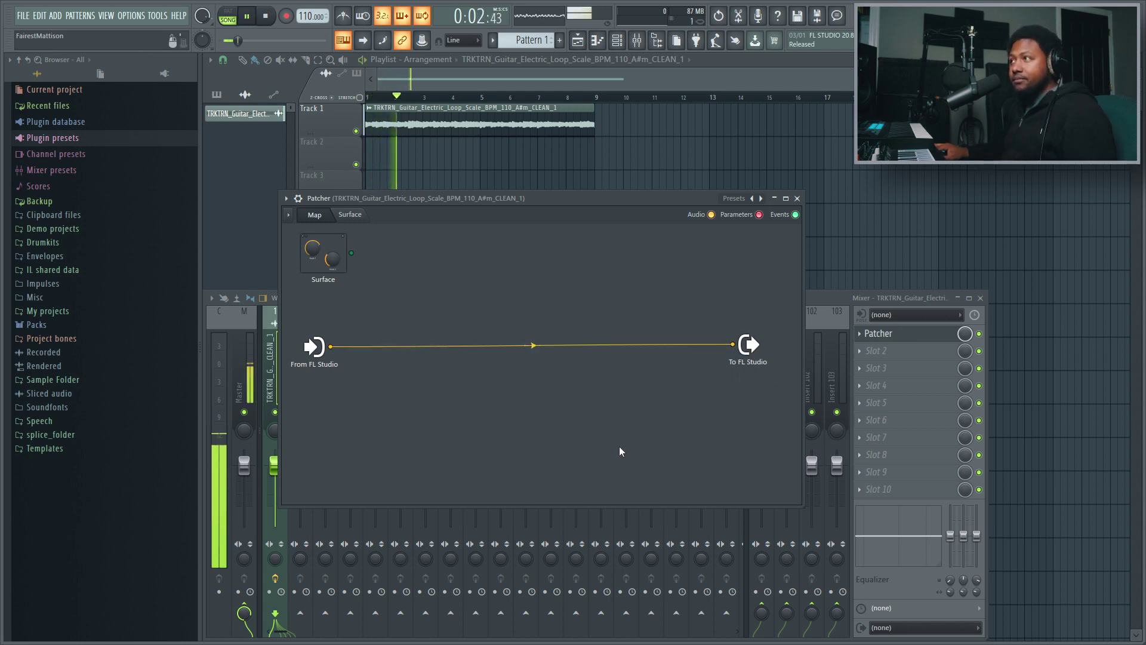
{"action": "key", "text": "space"}
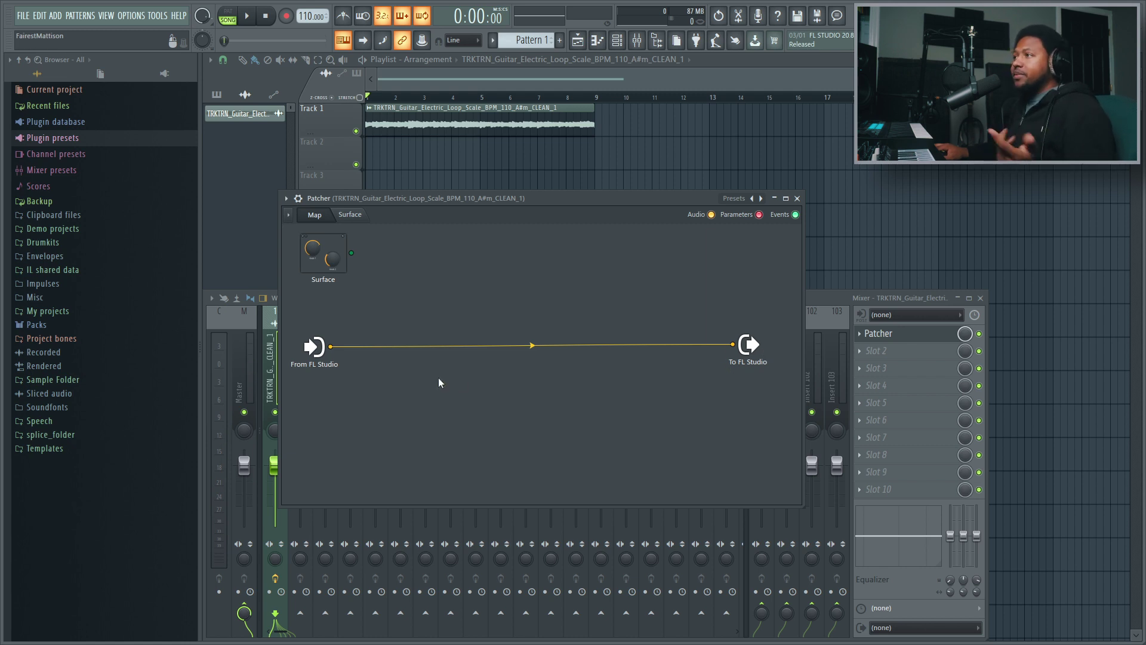
Add Fruity Reeverb 2 to the Patcher map, place it unconnected below the audio cable, and play the loop.
{"action": "right_click", "coordinate": [463, 399]}
{"action": "left_click", "coordinate": [464, 400]}
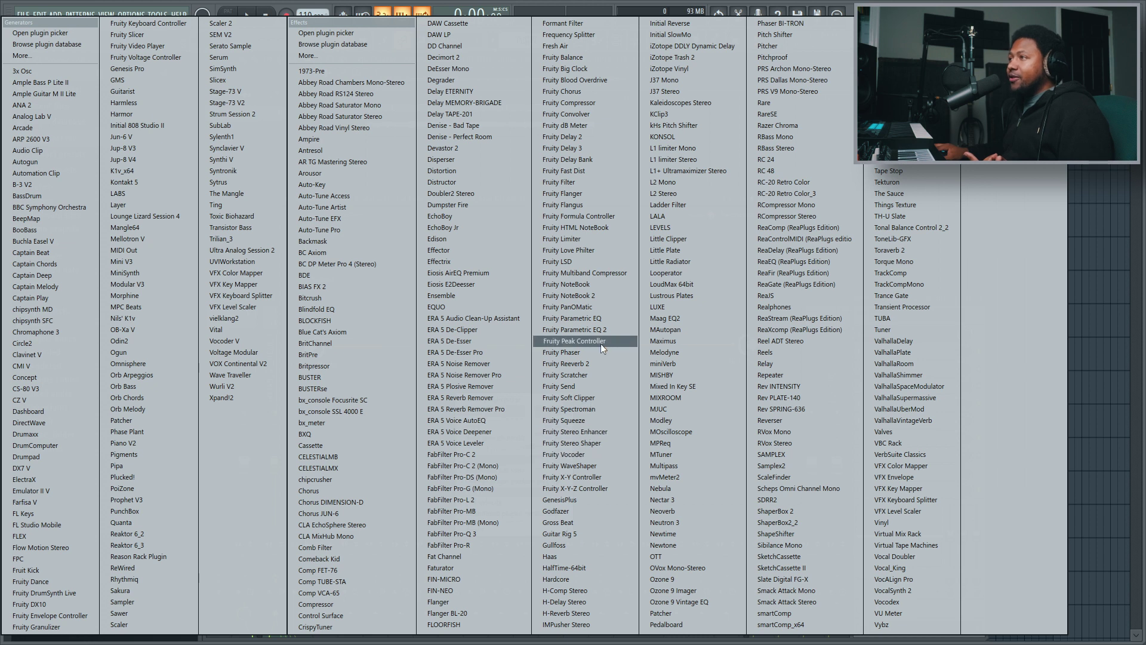
{"action": "left_click", "coordinate": [595, 364]}
{"action": "left_click_drag", "start_coordinate": [517, 354], "coordinate": [544, 417]}
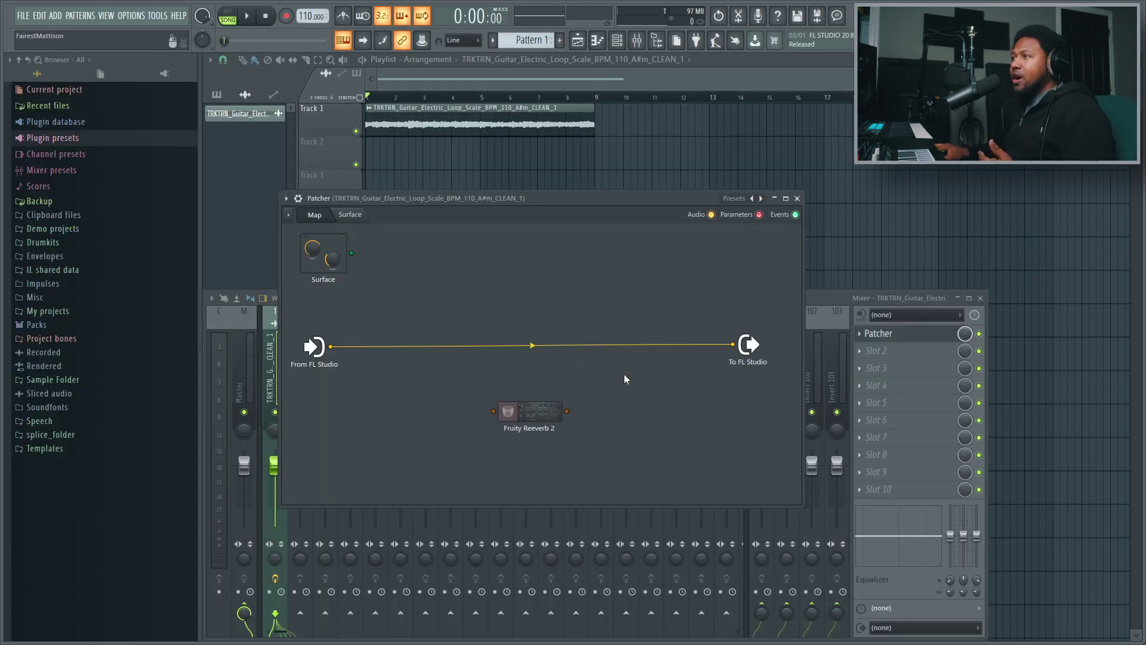
{"action": "key", "text": "space"}
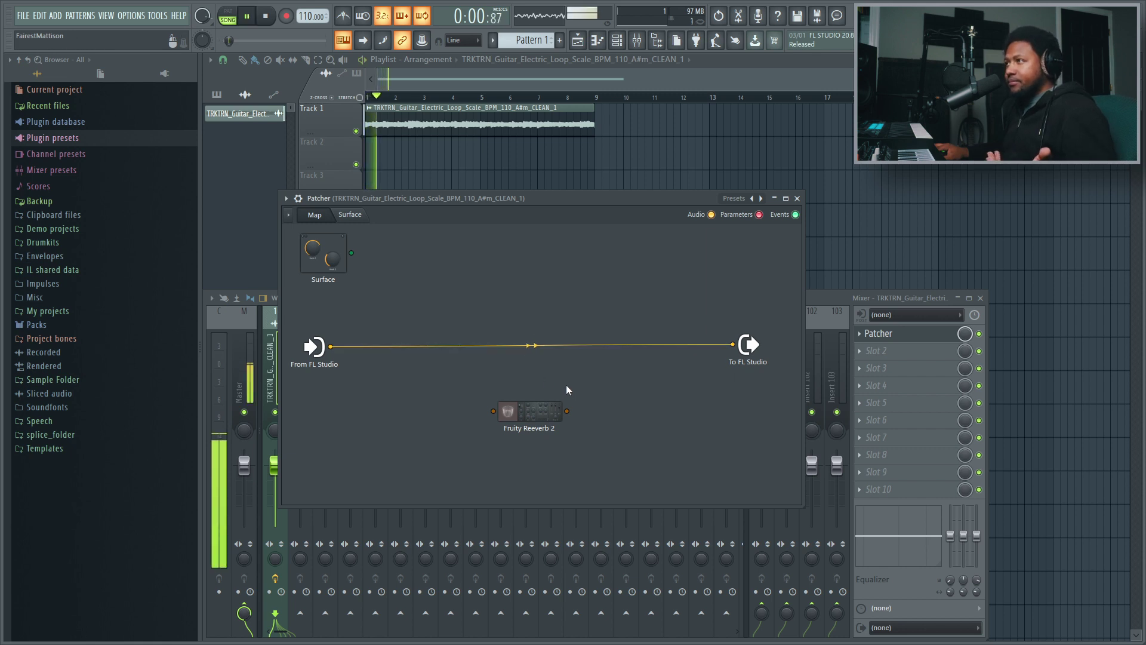
{"action": "key", "text": "space"}
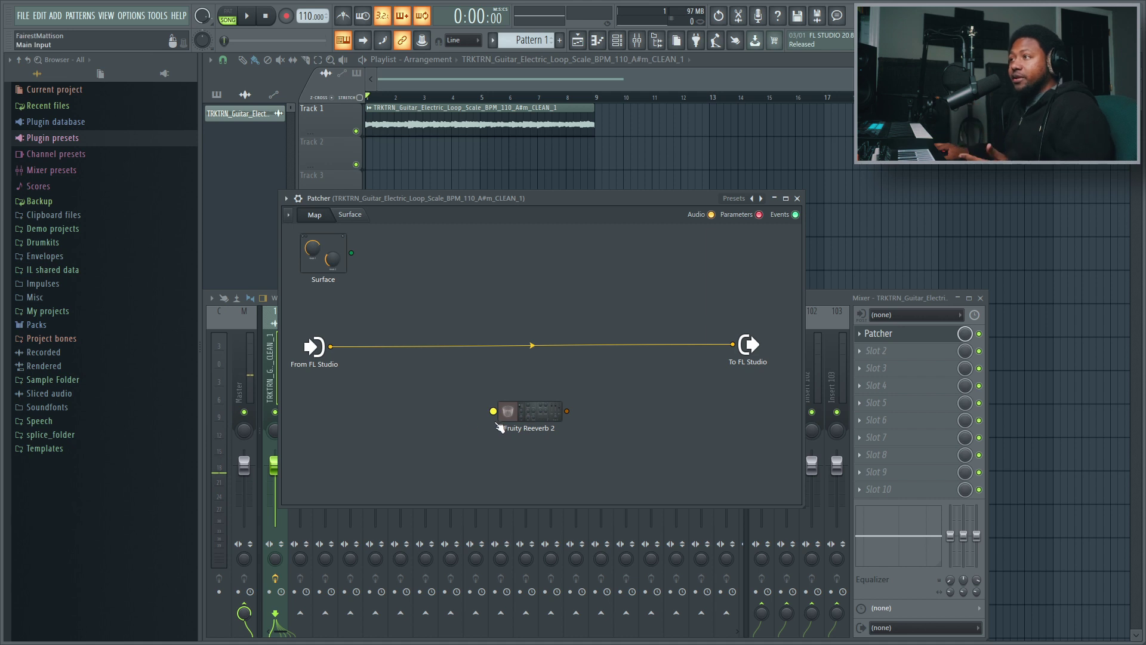
Route the audio from From FL Studio through Fruity Reeverb 2 to To FL Studio and play the loop.
{"action": "left_click_drag", "start_coordinate": [734, 346], "coordinate": [493, 410]}
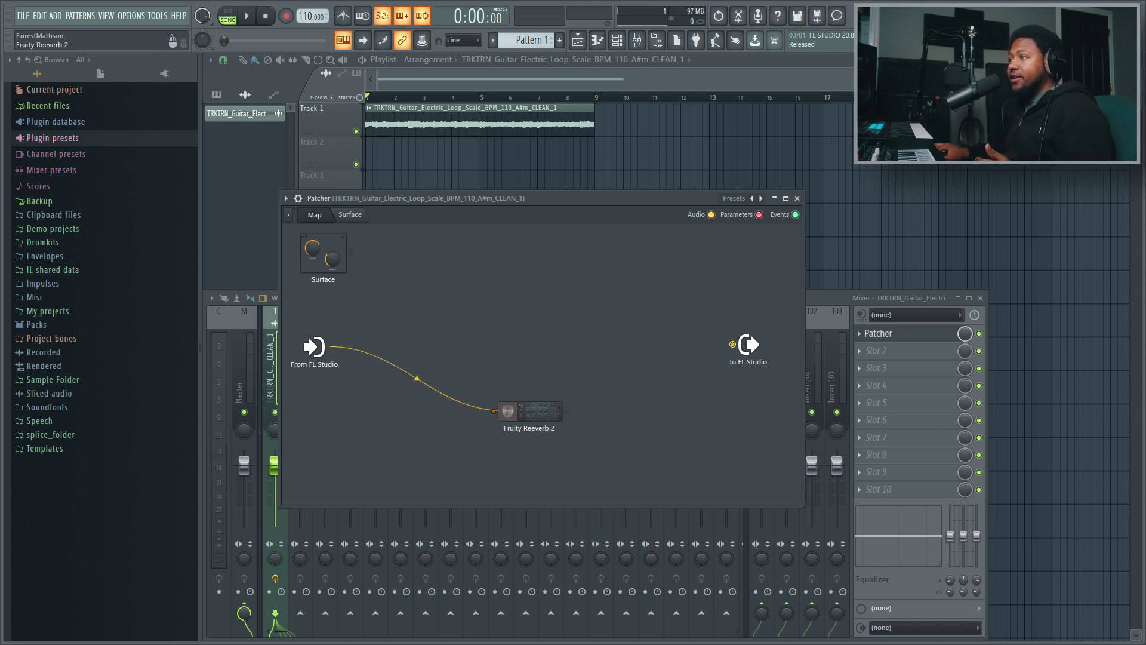
{"action": "left_click_drag", "start_coordinate": [566, 410], "coordinate": [732, 344]}
{"action": "left_click_drag", "start_coordinate": [530, 411], "coordinate": [526, 354]}
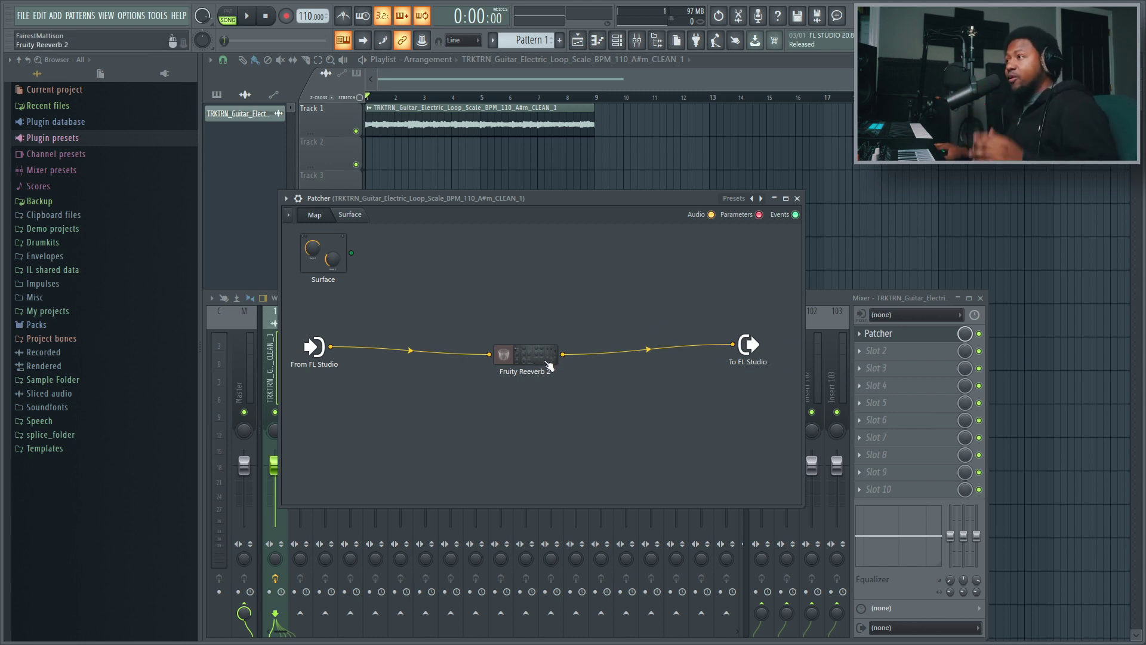
{"action": "key", "text": "space"}
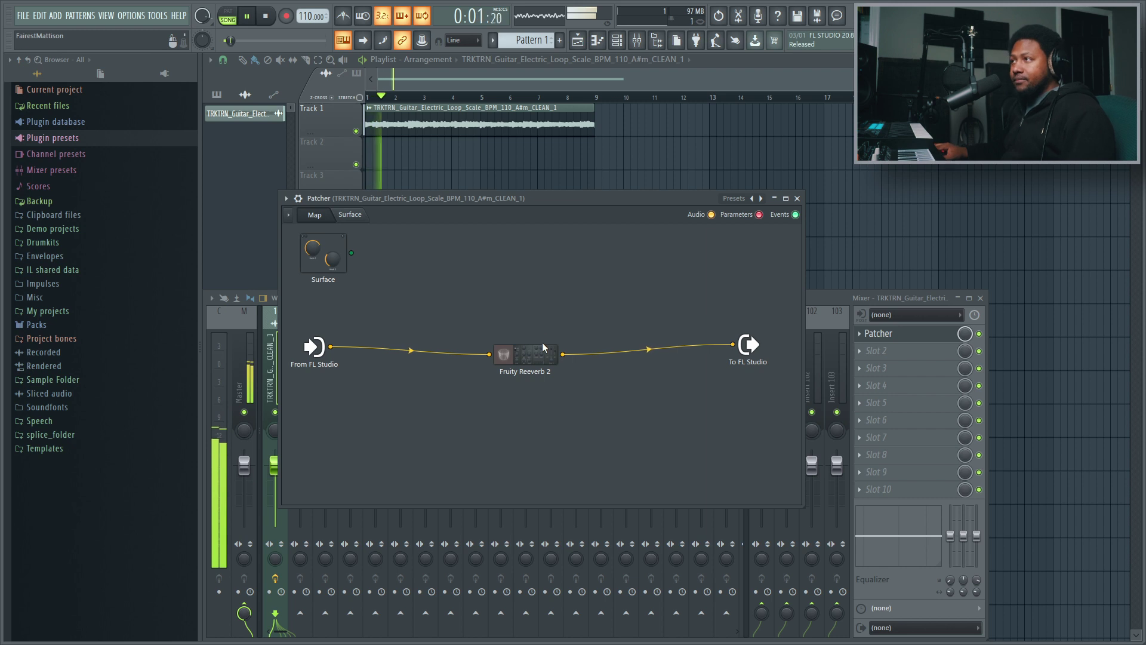
{"action": "key", "text": "space"}
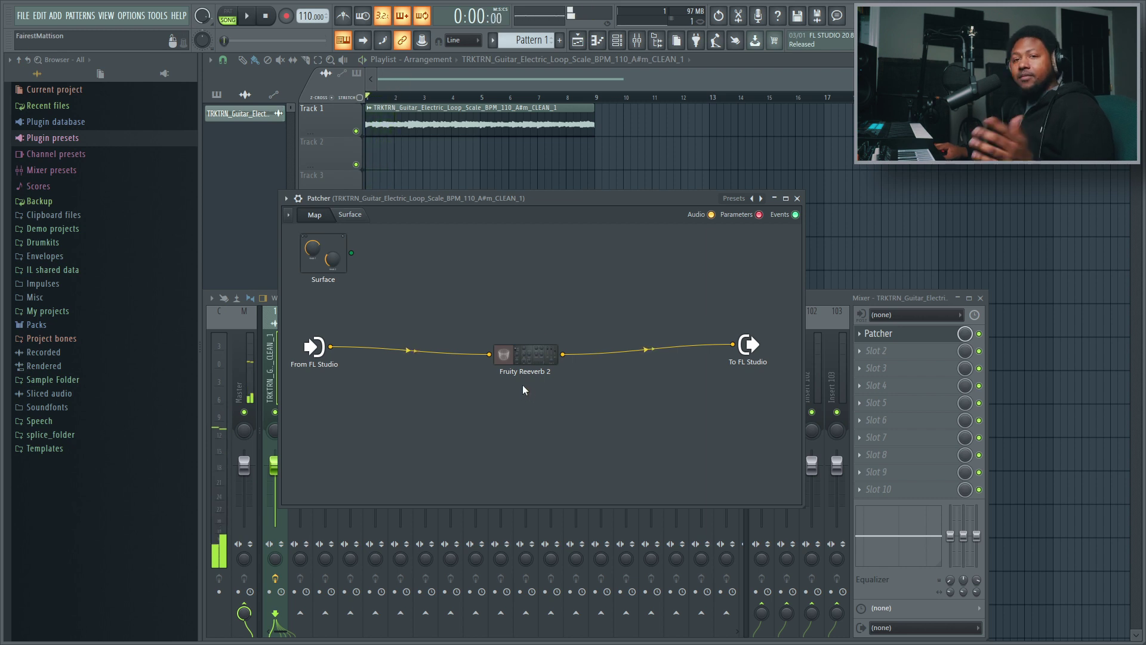
Raise the wet level slightly in the Fruity Reeverb 2 settings.
{"action": "left_click", "coordinate": [525, 354]}
{"action": "left_click_drag", "start_coordinate": [550, 266], "coordinate": [512, 285]}
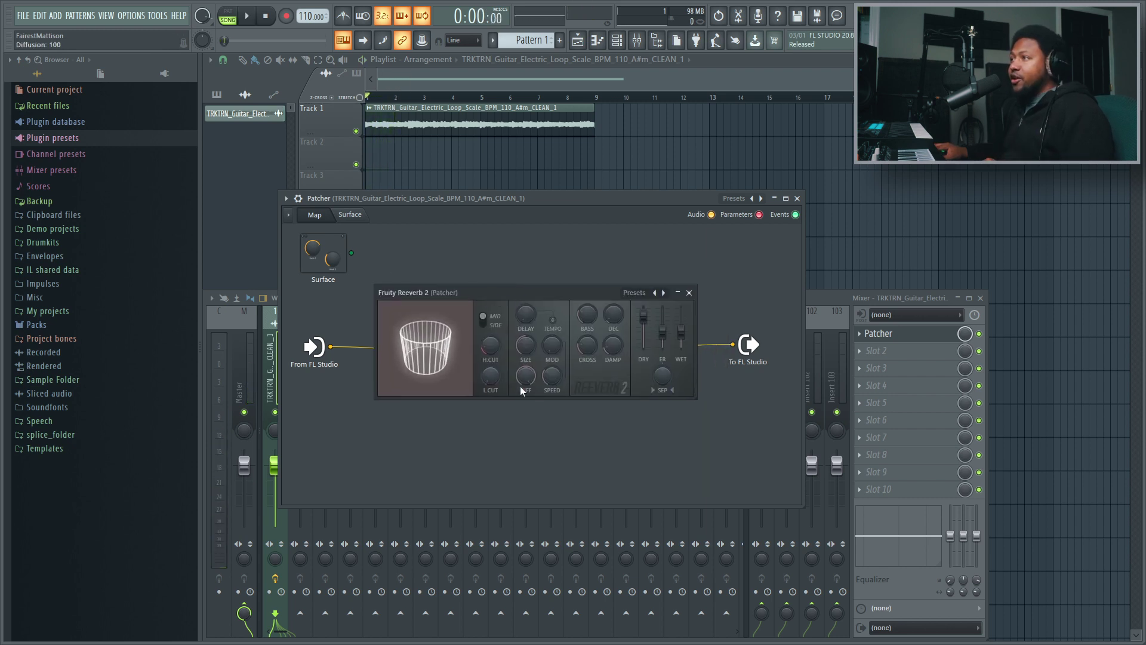
{"action": "left_click_drag", "start_coordinate": [680, 330], "coordinate": [680, 322]}
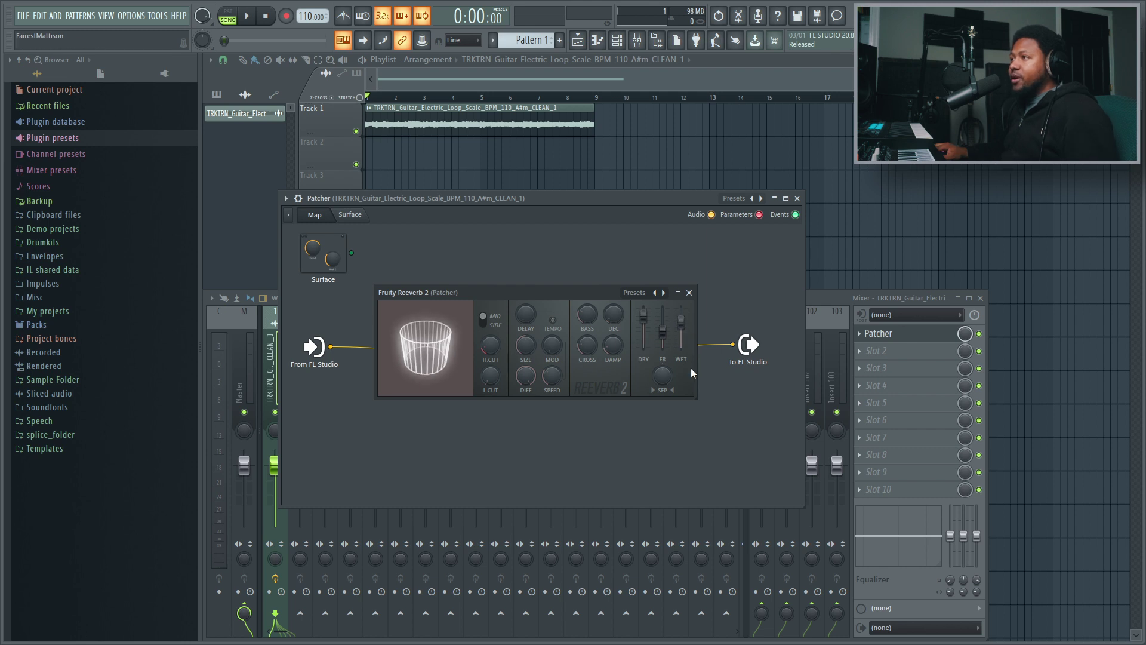
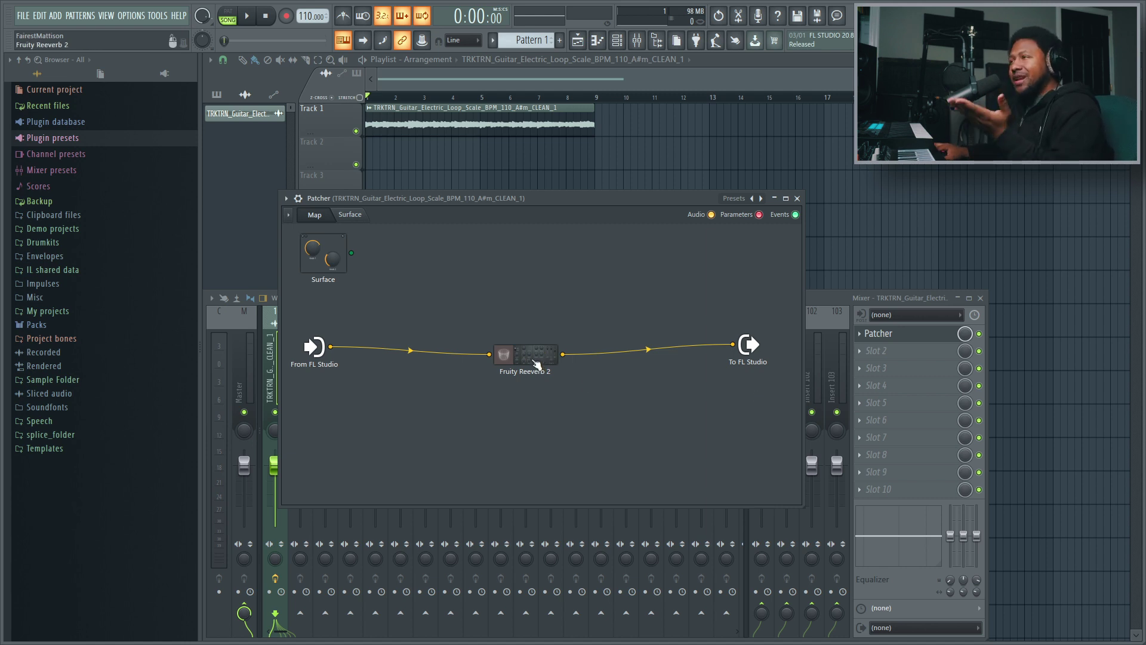
Move Fruity Reeverb 2 lower in the map and add a parallel direct connection from From FL Studio to To FL Studio.
{"action": "left_click_drag", "start_coordinate": [531, 362], "coordinate": [538, 416]}
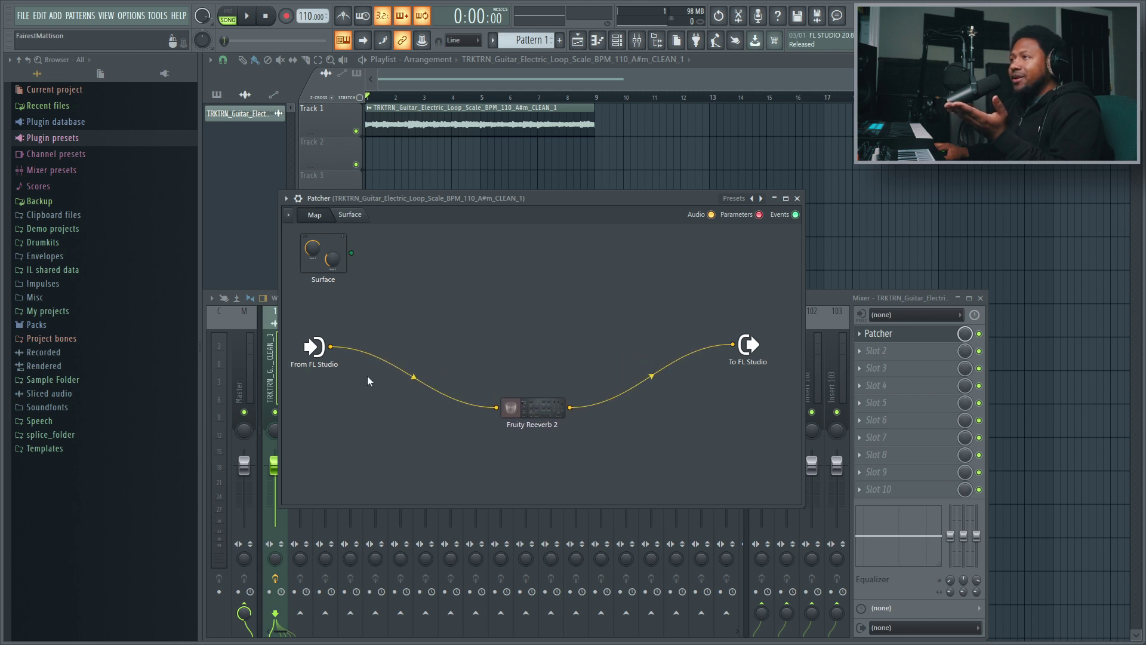
{"action": "left_click_drag", "start_coordinate": [330, 346], "coordinate": [733, 344]}
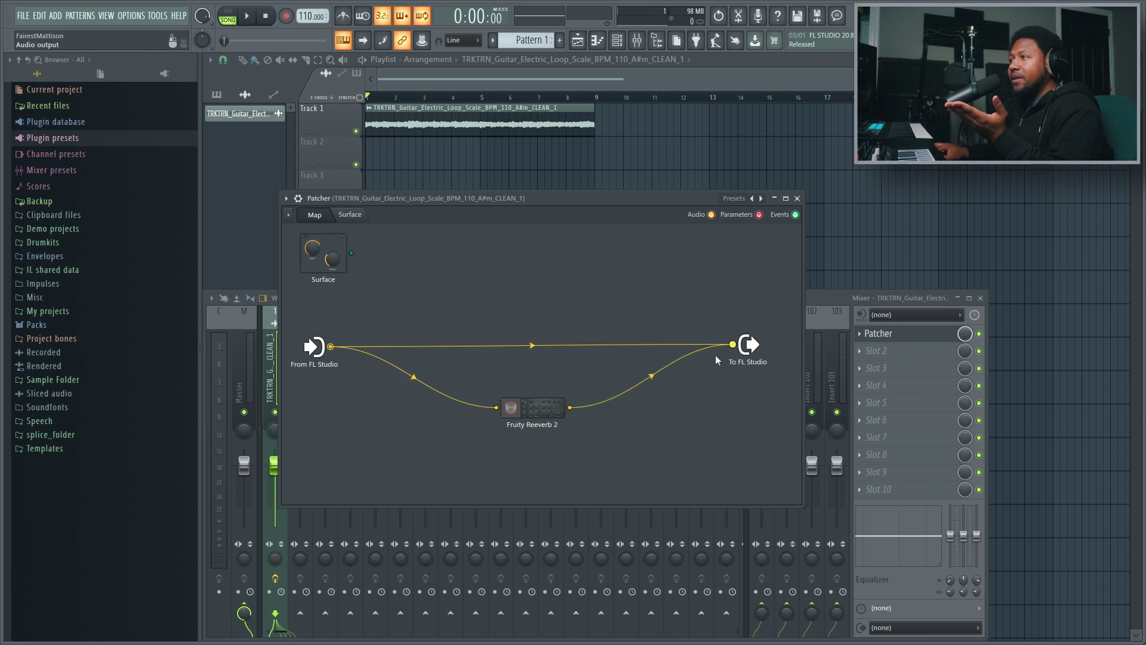
Set Fruity Reeverb 2's dry level to minimum and its wet level to 114%, then close its settings.
{"action": "left_click", "coordinate": [532, 408]}
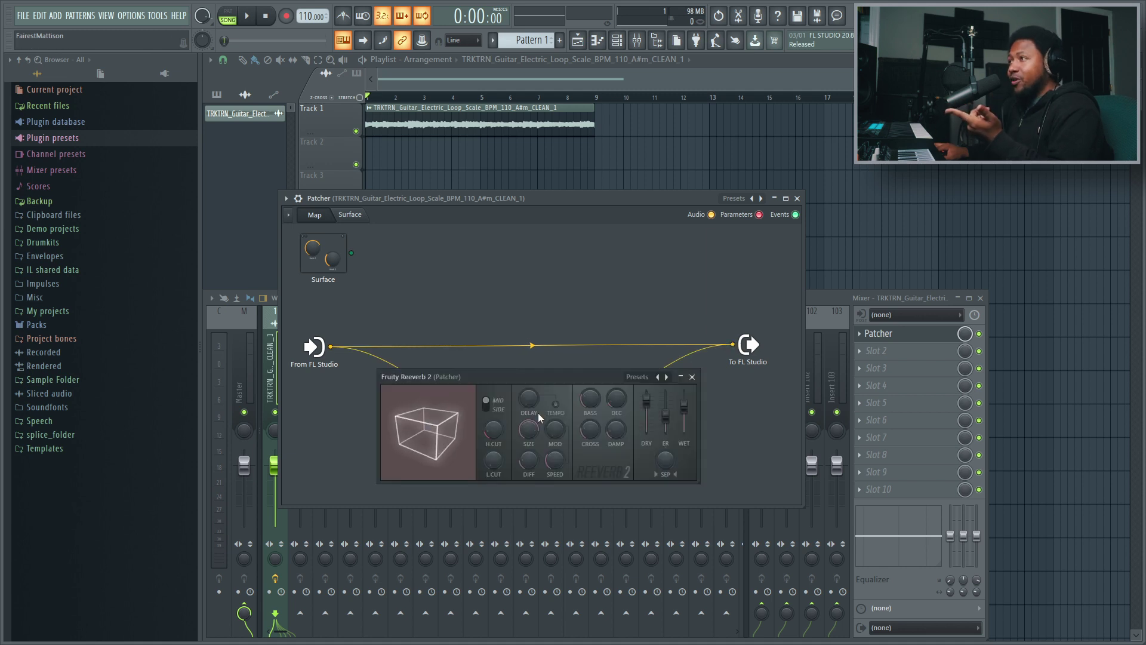
{"action": "left_click_drag", "start_coordinate": [687, 420], "coordinate": [686, 400]}
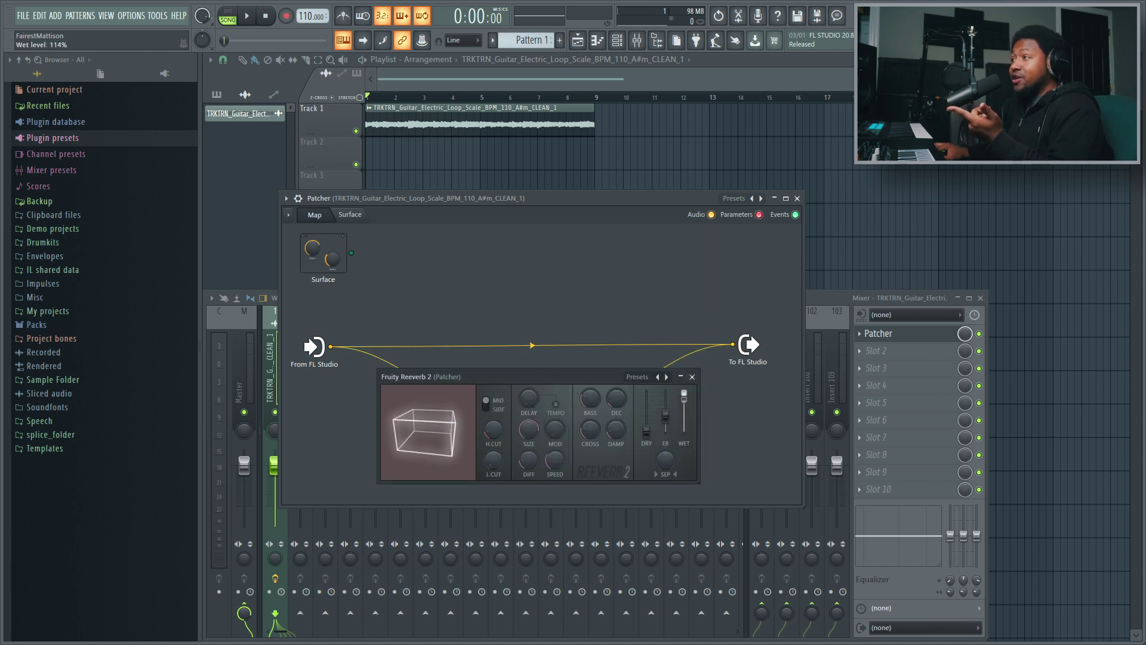
{"action": "left_click", "coordinate": [692, 376]}
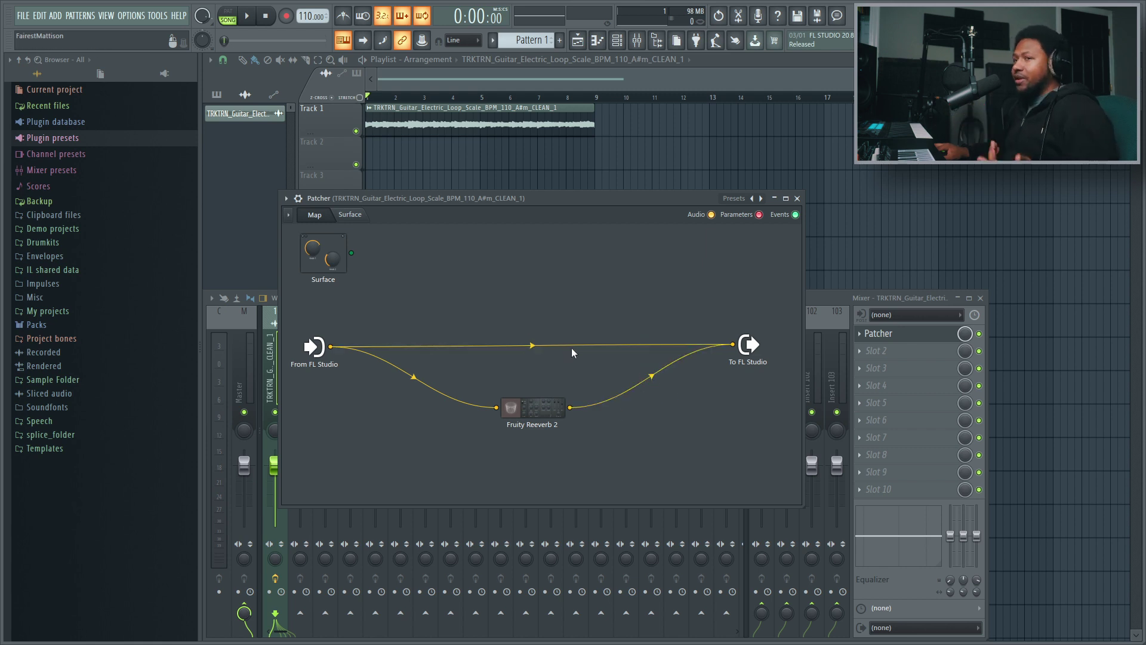
Play the loop repeatedly while adjusting the level of the connection from Fruity Reeverb 2 to To FL Studio to about 39%.
{"action": "key", "text": "space"}
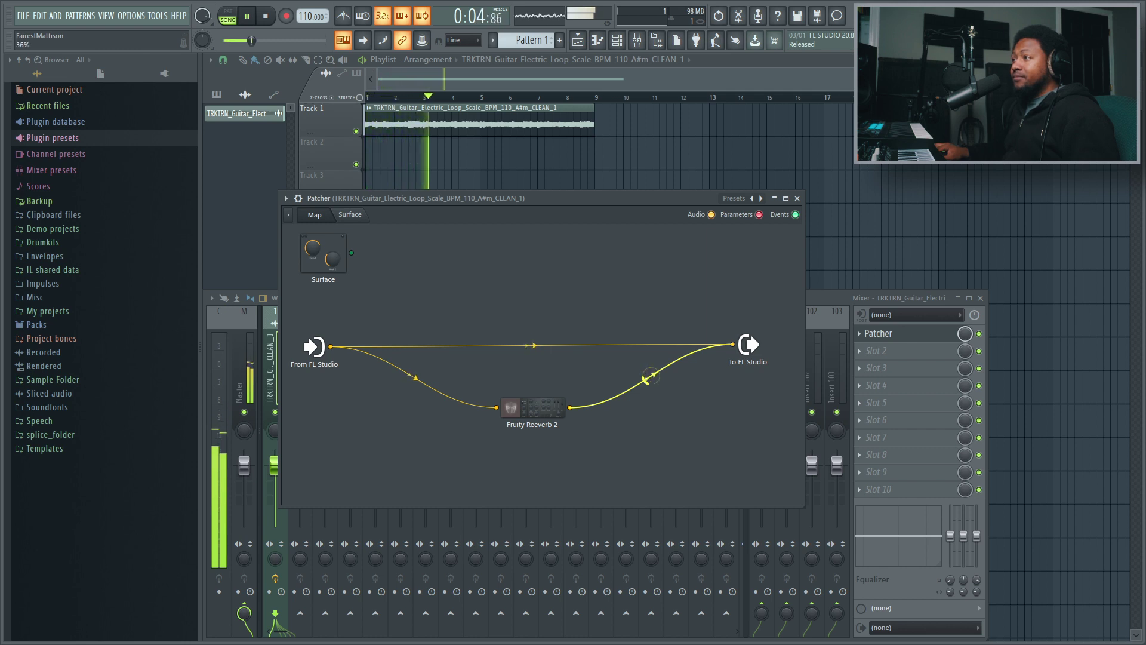
{"action": "key", "text": "space"}
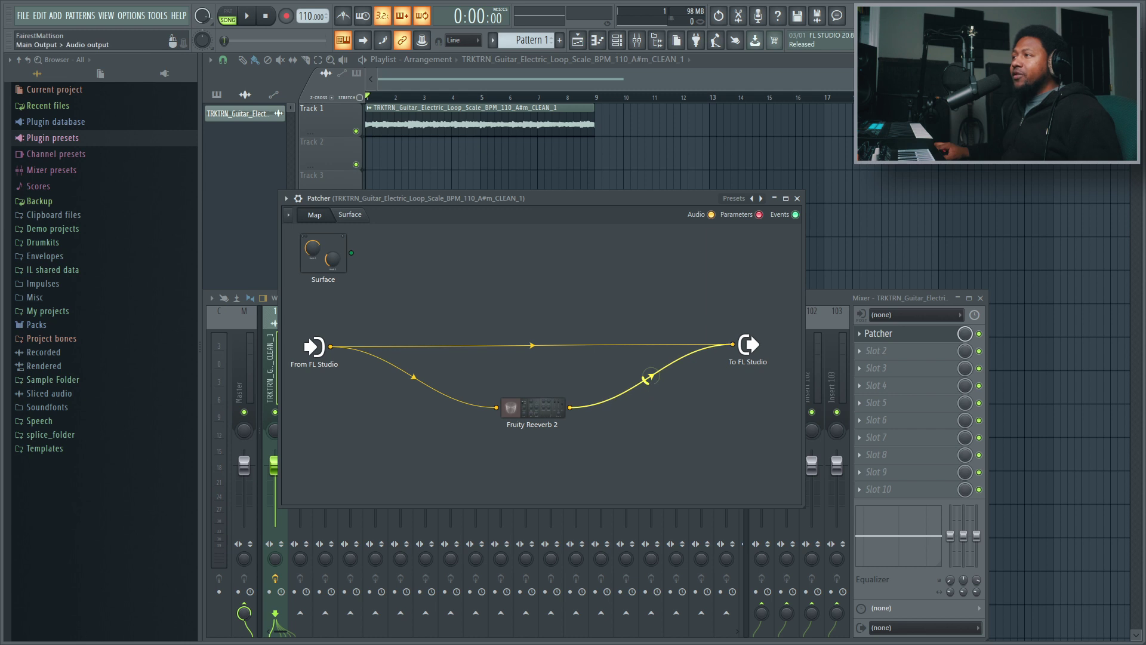
{"action": "key", "text": "space"}
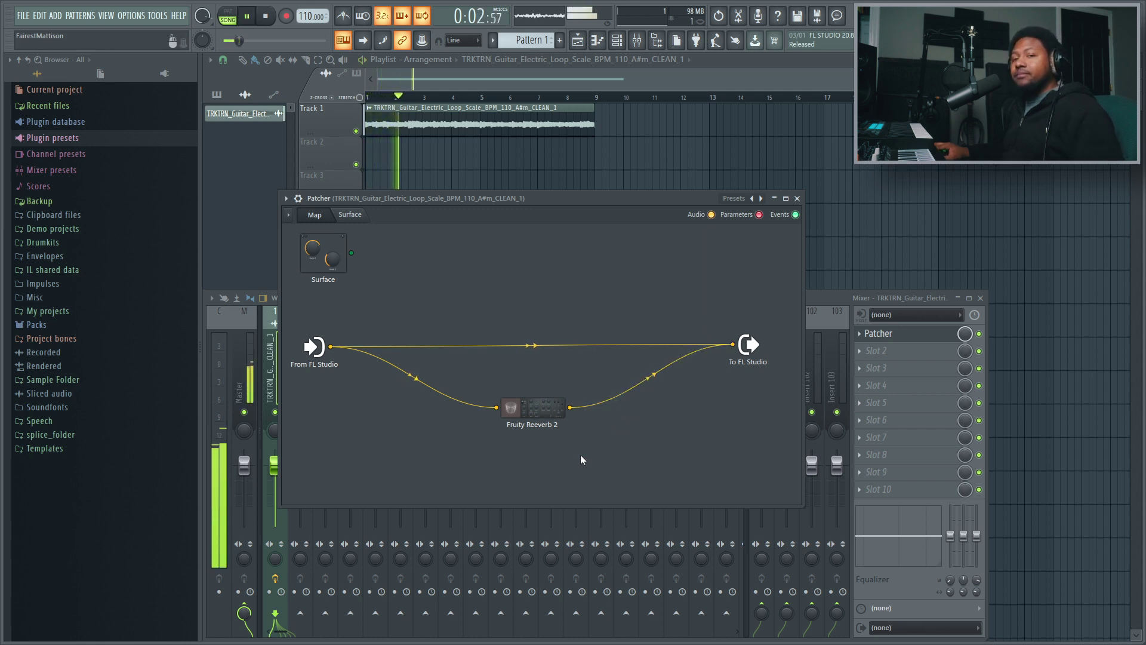
{"action": "key", "text": "space"}
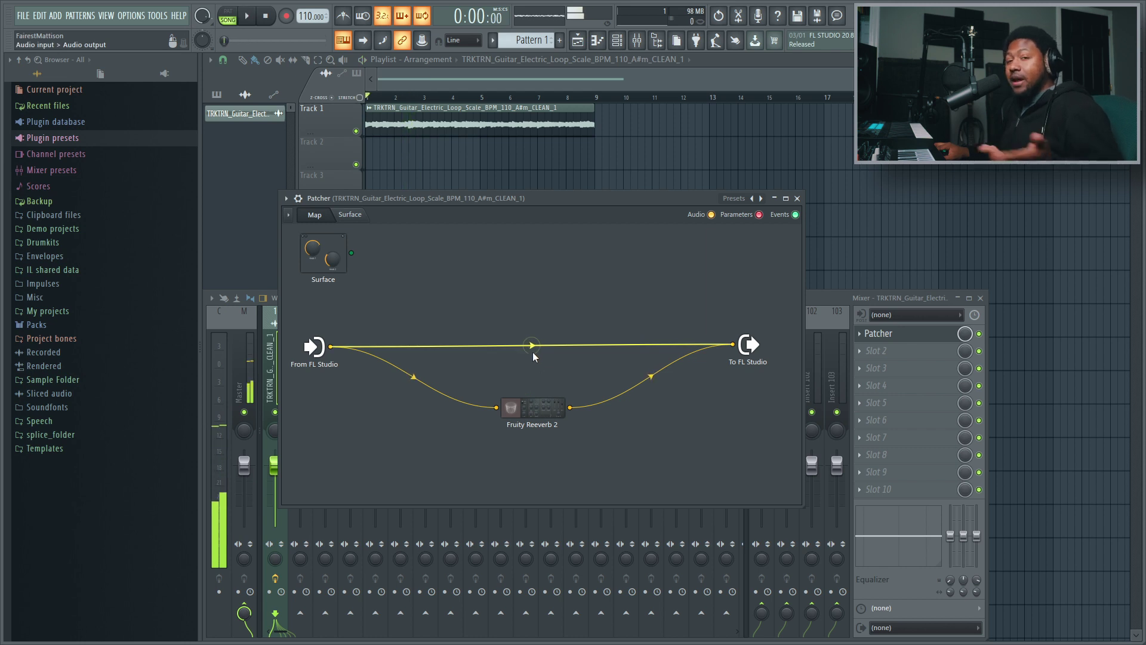
{"action": "key", "text": "space"}
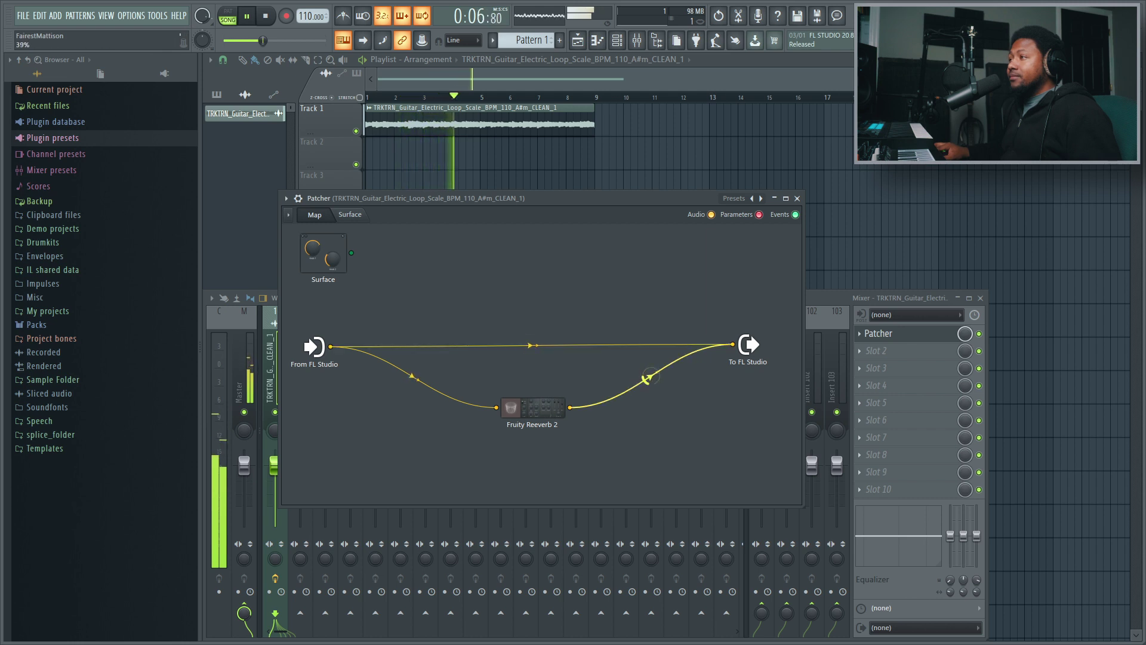
{"action": "key", "text": "space"}
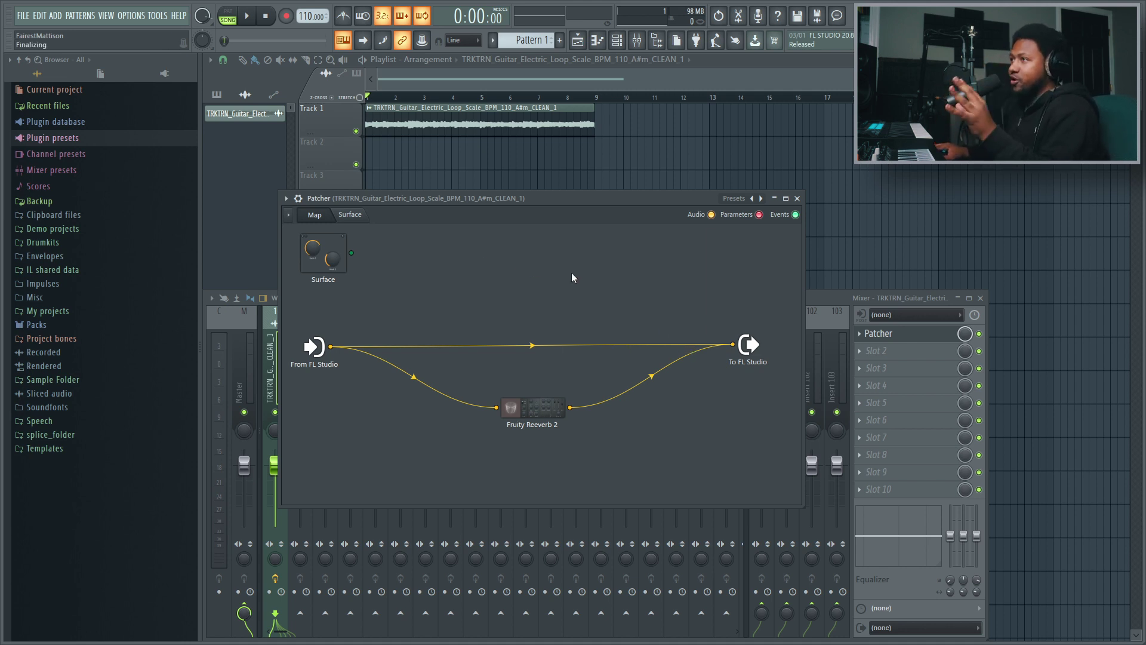
Shift Fruity Reeverb 2 back in the map and insert Fruity Chorus between it and To FL Studio.
{"action": "left_click_drag", "start_coordinate": [541, 410], "coordinate": [449, 412]}
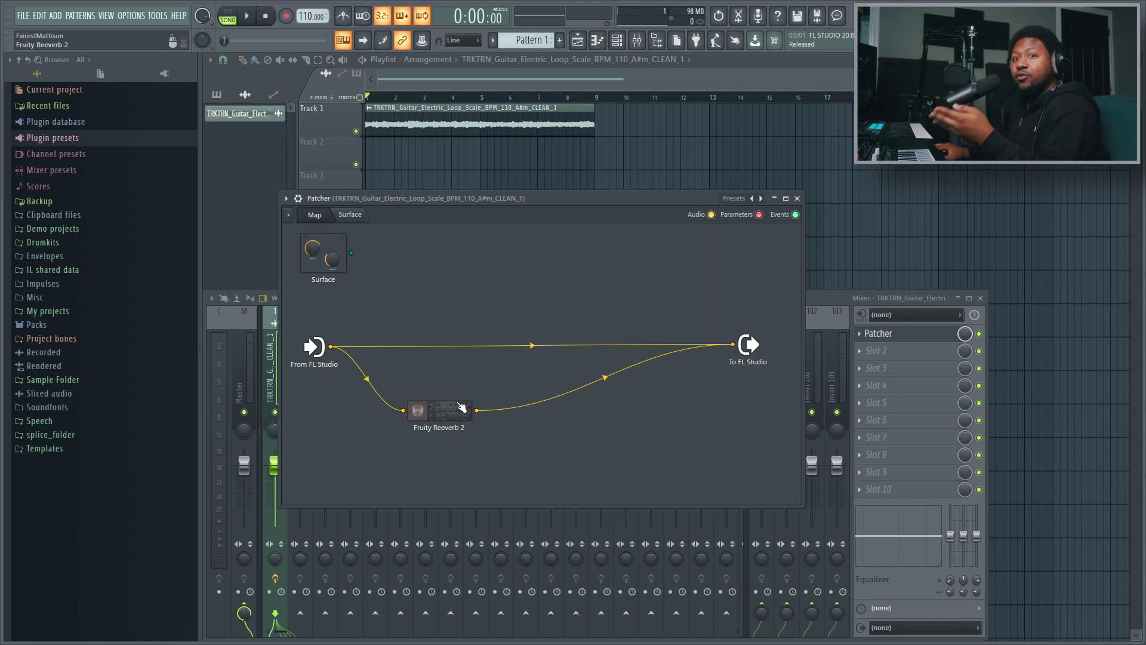
{"action": "right_click", "coordinate": [605, 443]}
{"action": "mouse_move", "coordinate": [628, 468]}
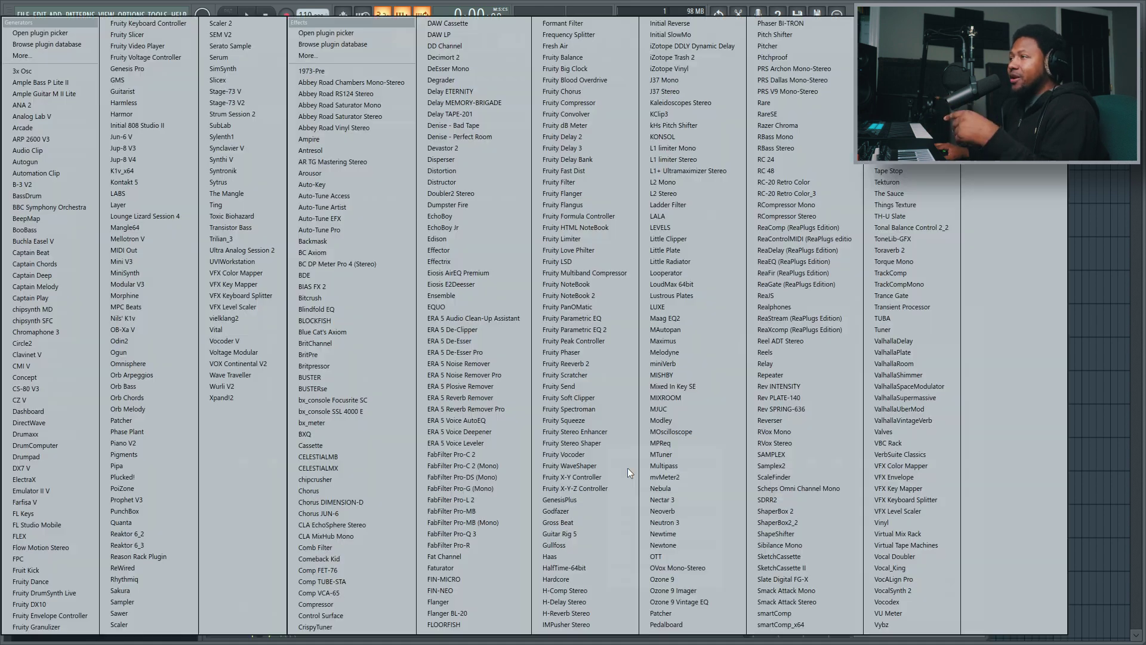
{"action": "left_click", "coordinate": [578, 92]}
{"action": "left_click_drag", "start_coordinate": [515, 347], "coordinate": [623, 427]}
{"action": "mouse_move", "coordinate": [733, 345]}
{"action": "left_mouse_down"}
{"action": "mouse_move", "coordinate": [604, 378]}
{"action": "mouse_move", "coordinate": [593, 424]}
{"action": "mouse_move", "coordinate": [627, 429]}
{"action": "mouse_move", "coordinate": [613, 406]}
{"action": "mouse_move", "coordinate": [732, 344]}
{"action": "left_mouse_up"}
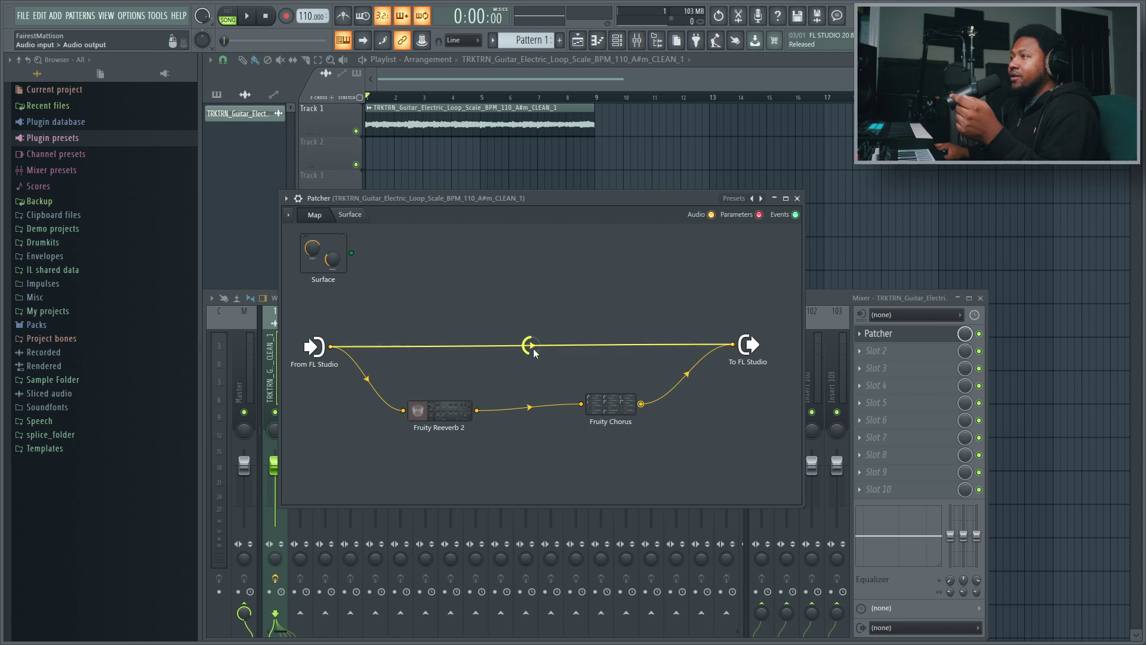
Set Fruity Chorus to depth 5 ms, LFO 2 and LFO 3 frequency 0 Hz, stereo 0 degrees and delay about 9.12 ms.
{"action": "double_click", "coordinate": [608, 412]}
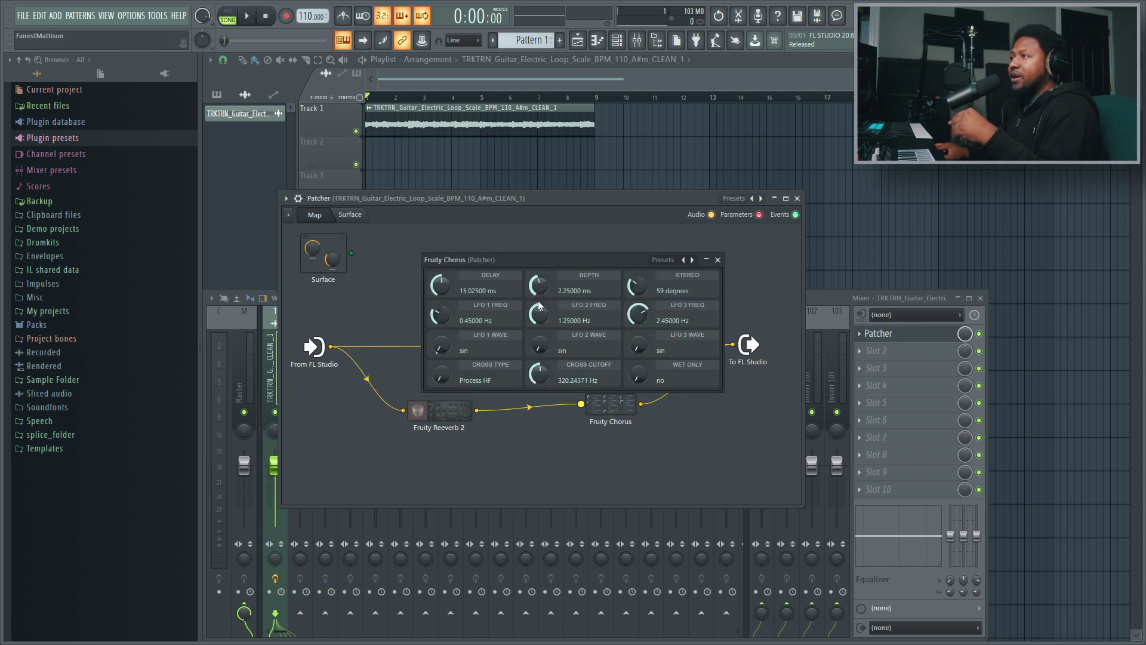
{"action": "left_click_drag", "start_coordinate": [543, 316], "coordinate": [544, 364]}
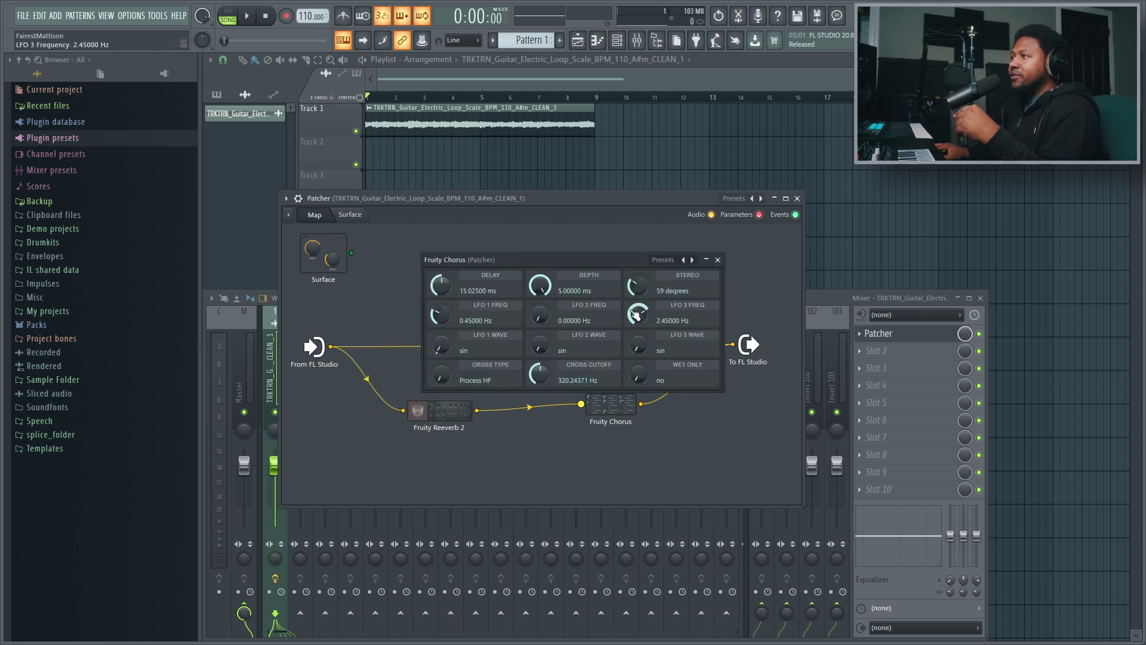
{"action": "left_click_drag", "start_coordinate": [637, 314], "coordinate": [637, 364]}
{"action": "left_click_drag", "start_coordinate": [638, 285], "coordinate": [638, 364]}
{"action": "left_click_drag", "start_coordinate": [440, 286], "coordinate": [441, 304]}
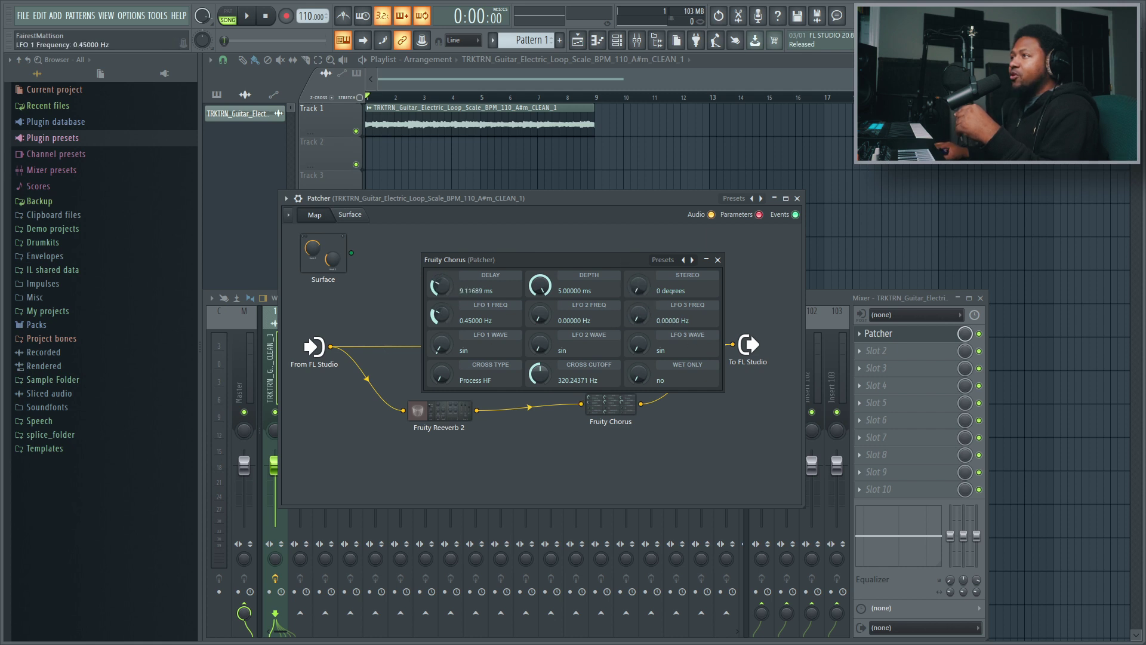
{"action": "left_click", "coordinate": [718, 260]}
While playing the loop, set Fruity Chorus's delay to about 10.11 ms and LFO 1 frequency to about 0.54 Hz, and adjust the reverb-to-chorus connection level.
{"action": "left_click_drag", "start_coordinate": [463, 426], "coordinate": [473, 420]}
{"action": "key", "text": "space"}
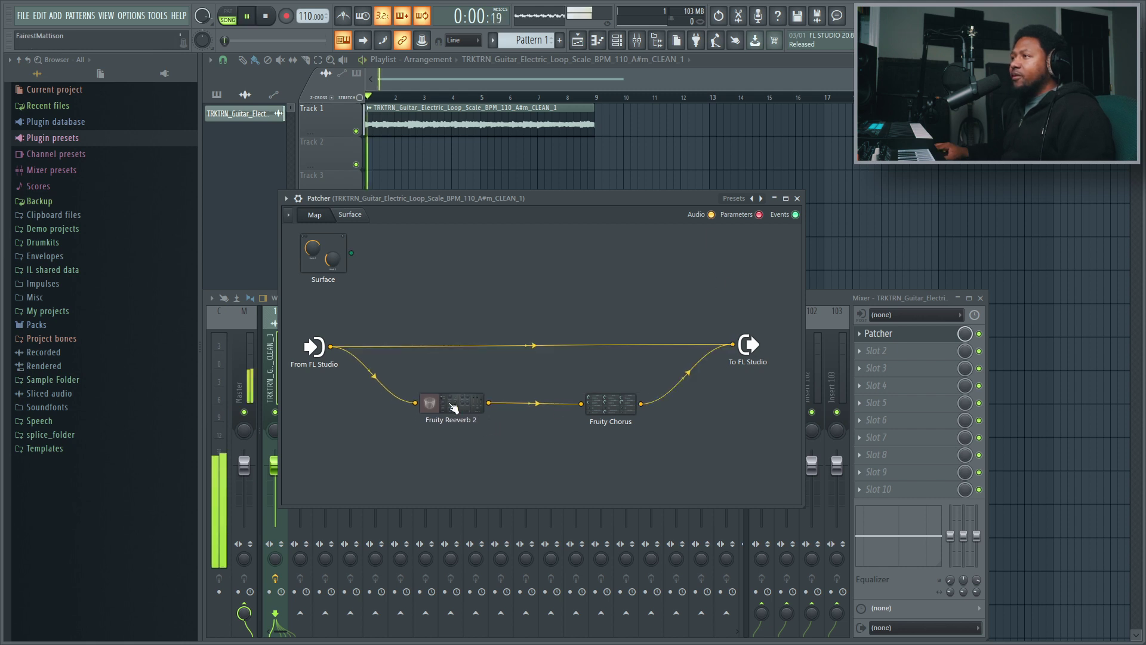
{"action": "left_click_drag", "start_coordinate": [633, 403], "coordinate": [617, 404]}
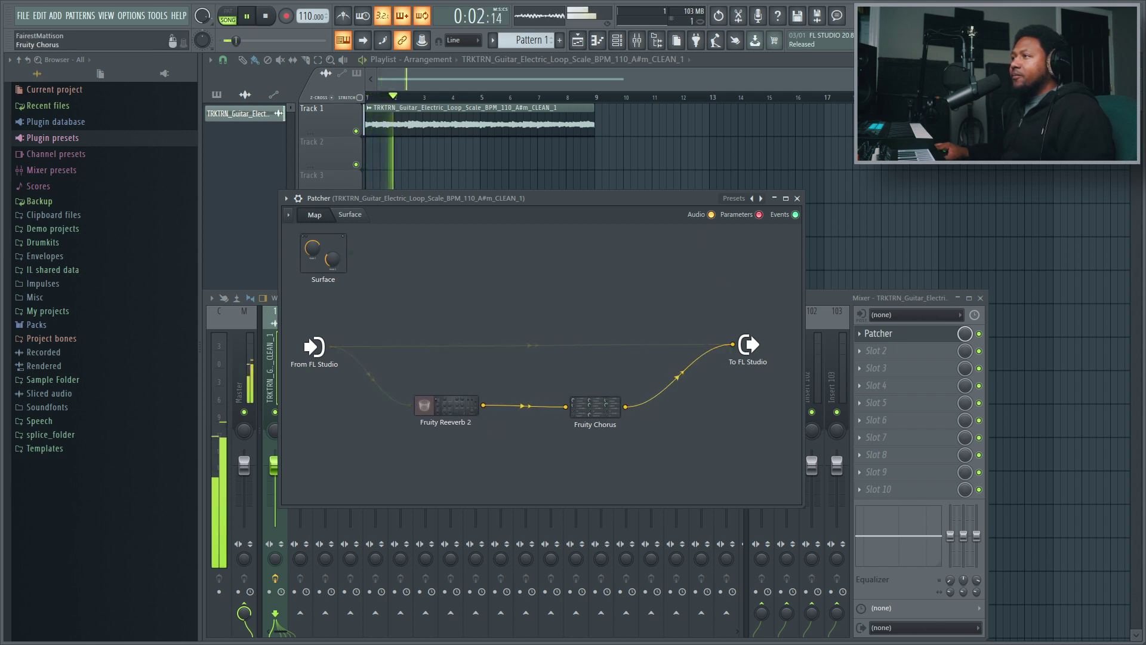
{"action": "left_click", "coordinate": [595, 404]}
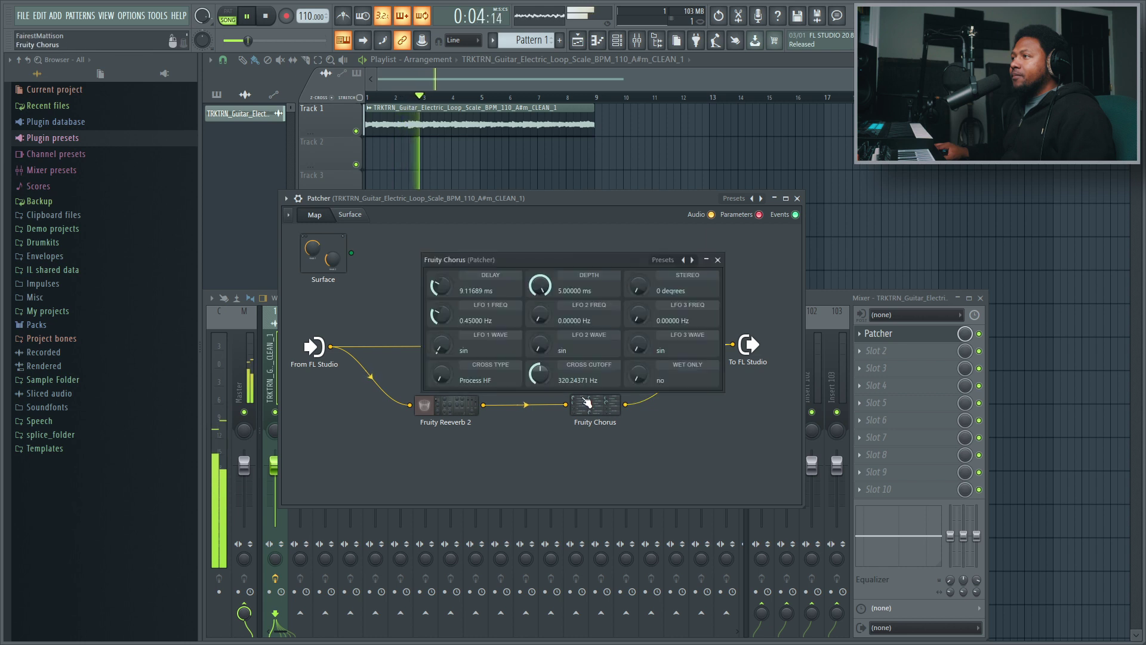
{"action": "left_click_drag", "start_coordinate": [437, 312], "coordinate": [441, 278]}
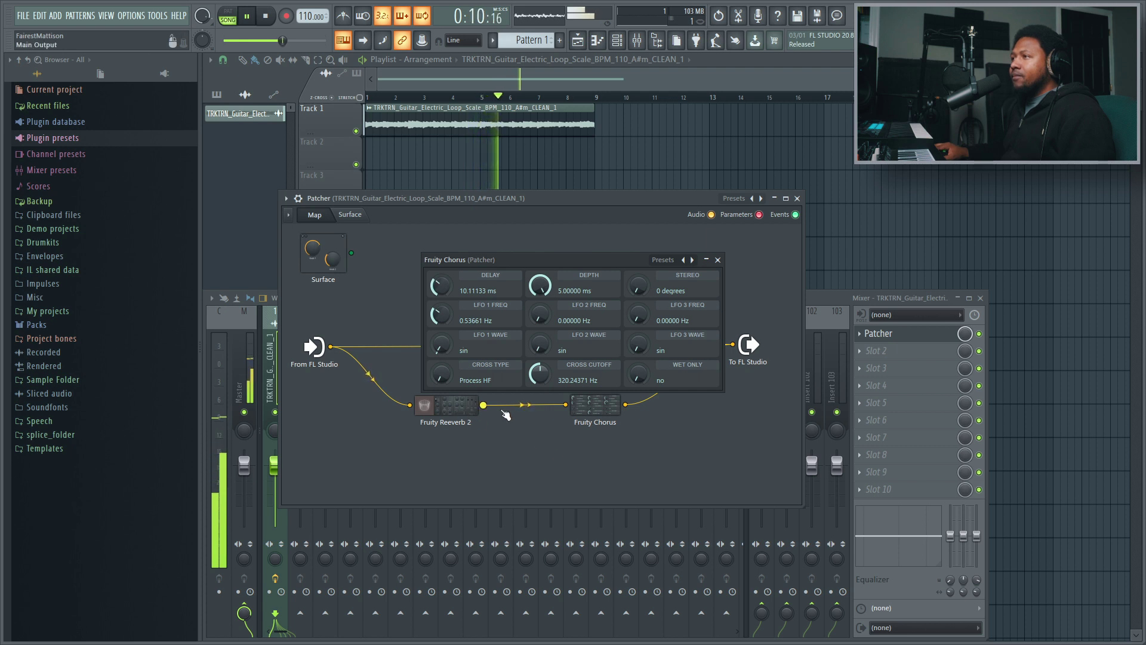
{"action": "scroll", "coordinate": [522, 405], "scroll_direction": "up", "scroll_amount": 3}
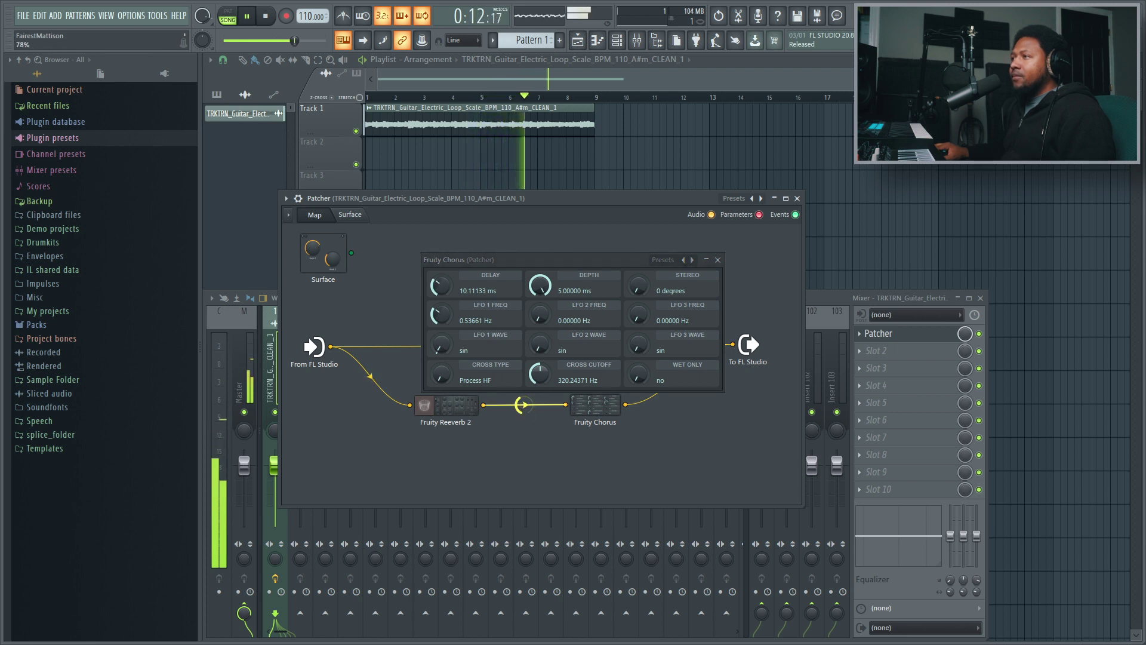
{"action": "left_click", "coordinate": [718, 259]}
{"action": "key", "text": "space"}
Play the loop while balancing the direct connection's level against the connection from Fruity Chorus to To FL Studio.
{"action": "scroll", "coordinate": [530, 346], "scroll_direction": "down", "scroll_amount": 8}
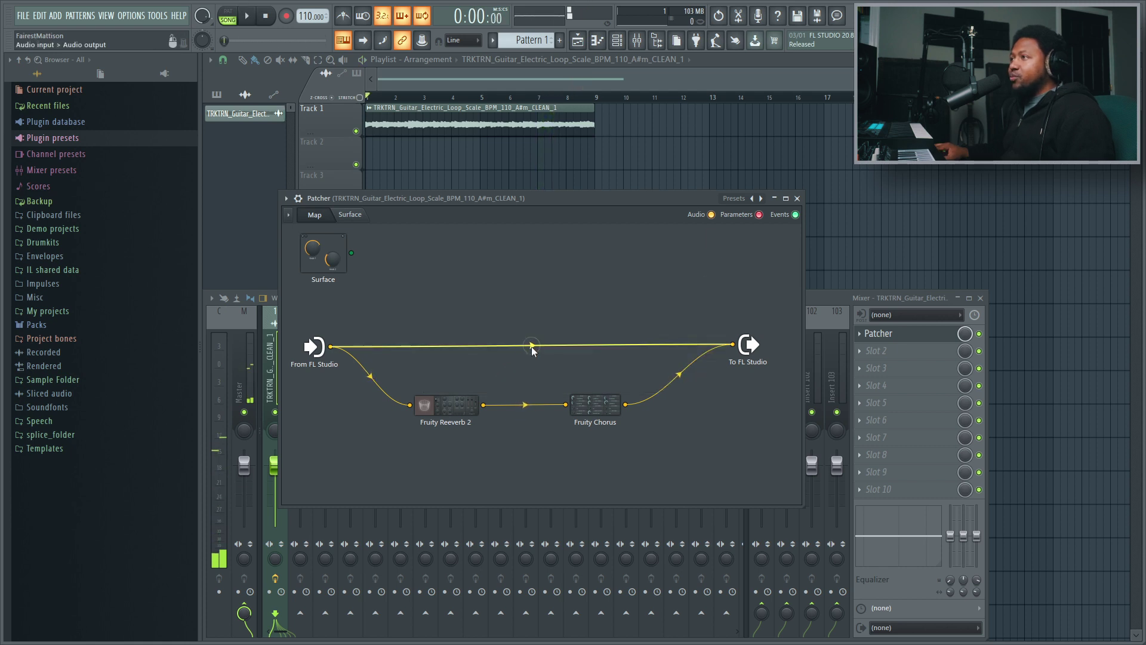
{"action": "scroll", "coordinate": [530, 346], "scroll_direction": "up", "scroll_amount": 6}
{"action": "key", "text": "space"}
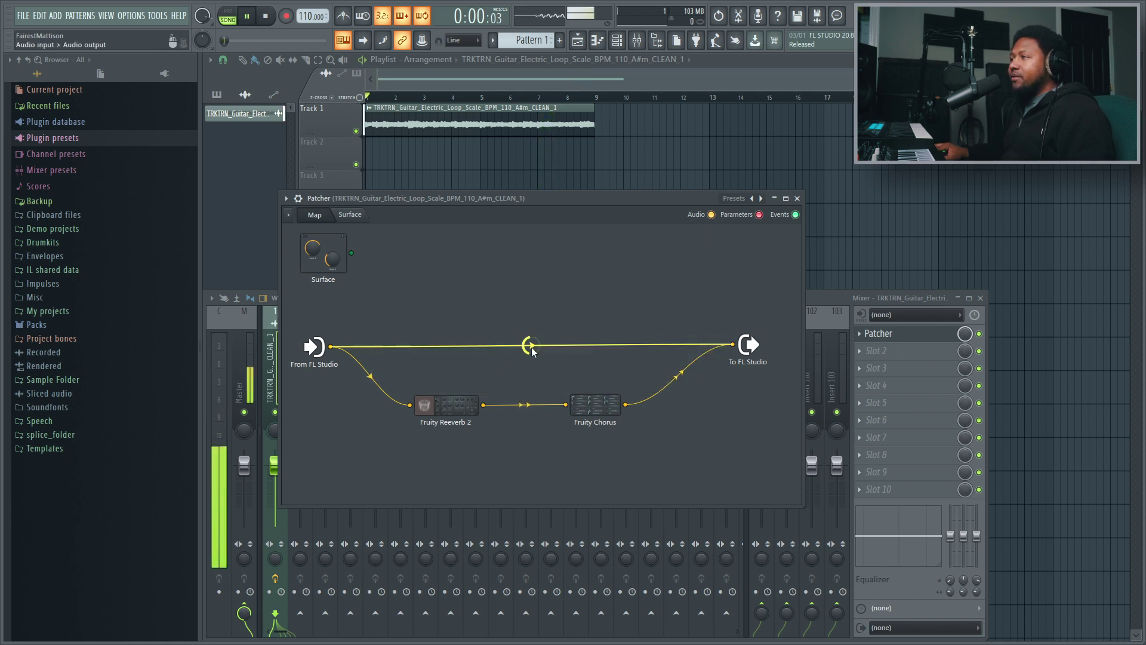
{"action": "scroll", "coordinate": [530, 345], "scroll_direction": "up", "scroll_amount": 2}
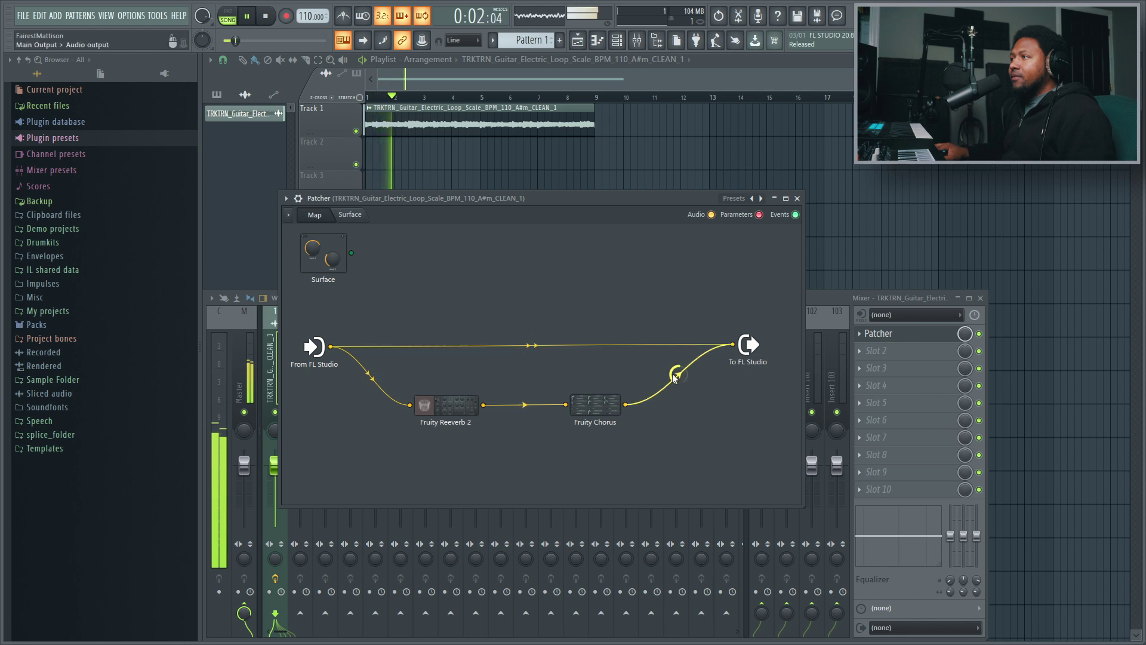
{"action": "scroll", "coordinate": [677, 375], "scroll_direction": "down", "scroll_amount": 4}
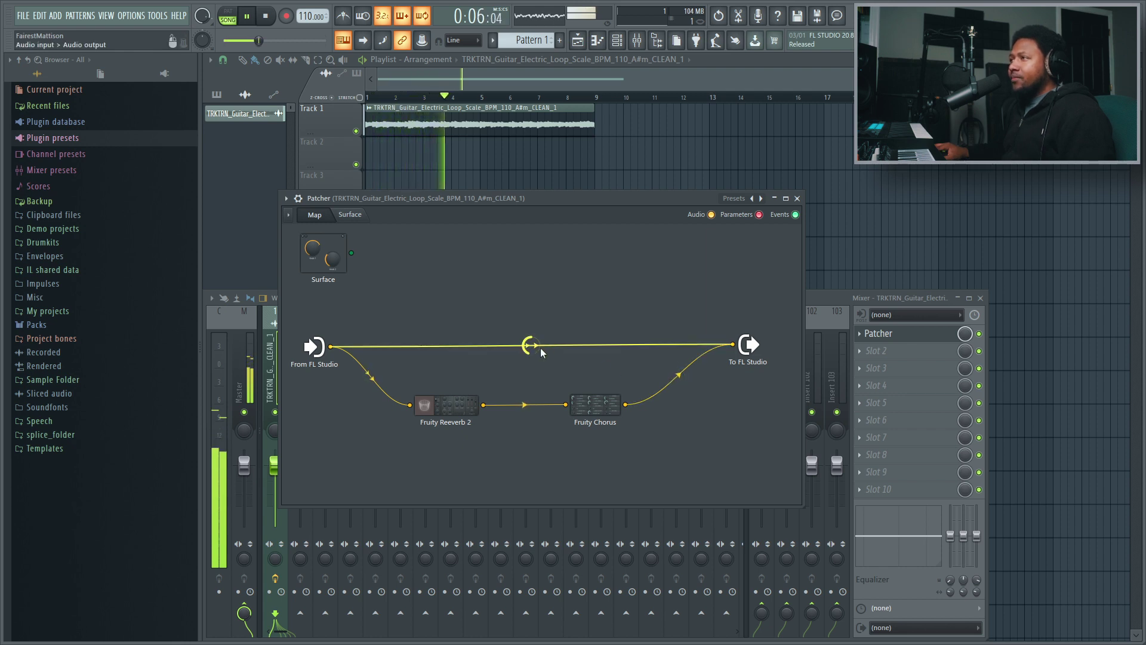
{"action": "left_click", "coordinate": [439, 404]}
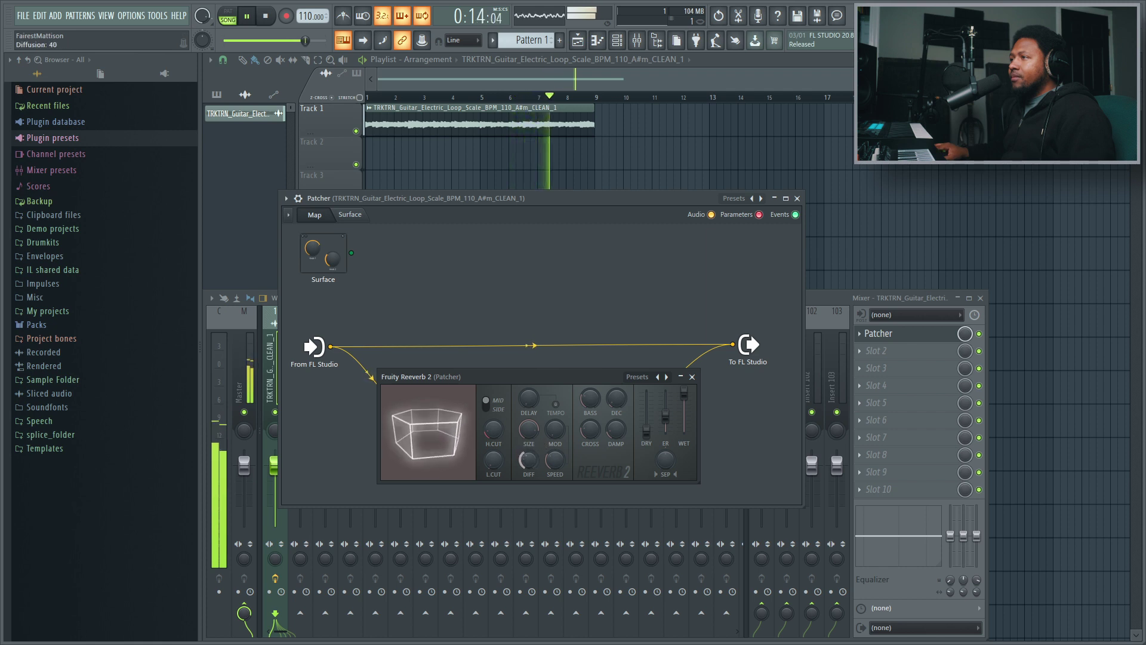
{"action": "left_click", "coordinate": [692, 376]}
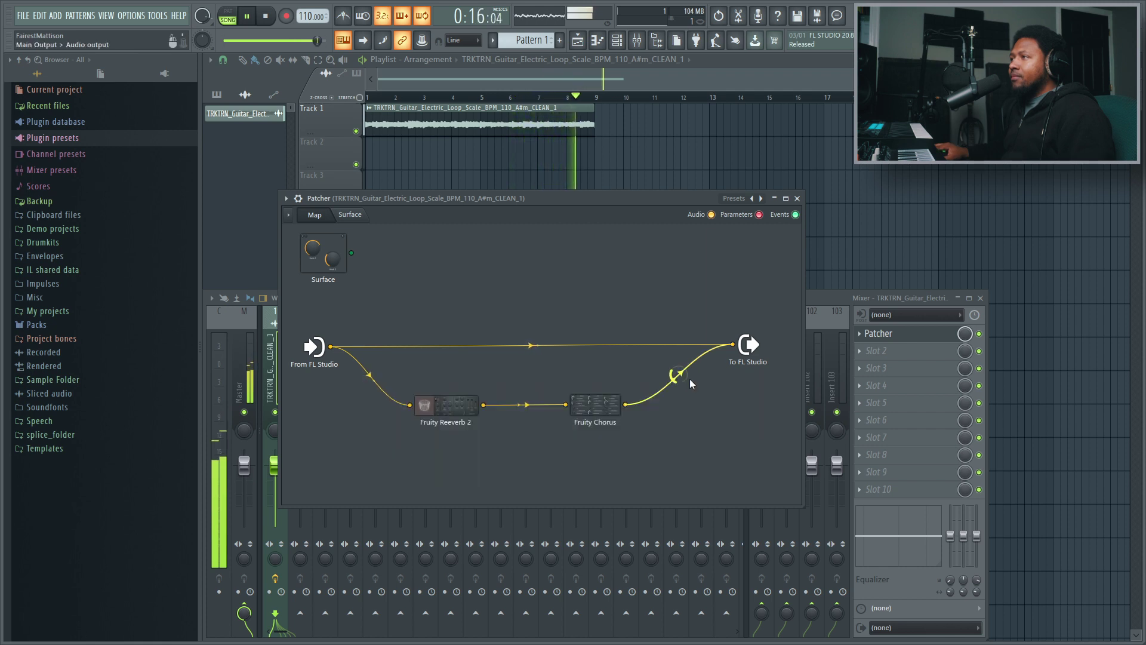
{"action": "key", "text": "space"}
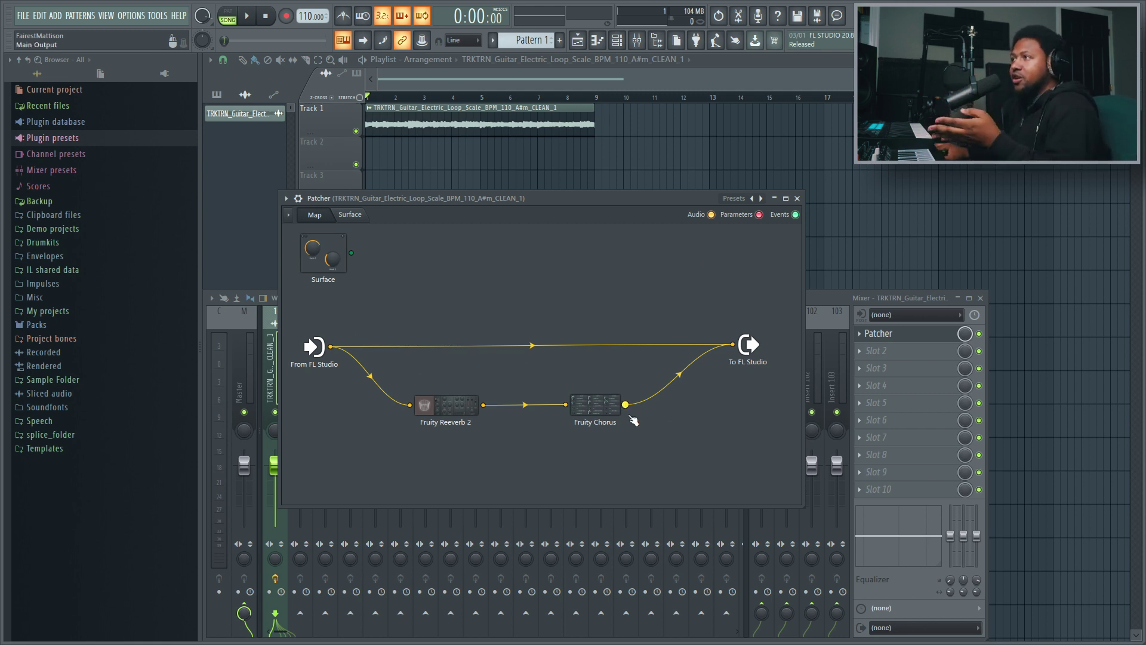
Nudge Fruity Reeverb 2 and Fruity Chorus into a tidier row in the map and review the chorus settings.
{"action": "mouse_move", "coordinate": [576, 418]}
{"action": "left_mouse_down"}
{"action": "mouse_move", "coordinate": [548, 421]}
{"action": "mouse_move", "coordinate": [565, 419]}
{"action": "left_mouse_up"}
{"action": "left_click_drag", "start_coordinate": [441, 412], "coordinate": [449, 414]}
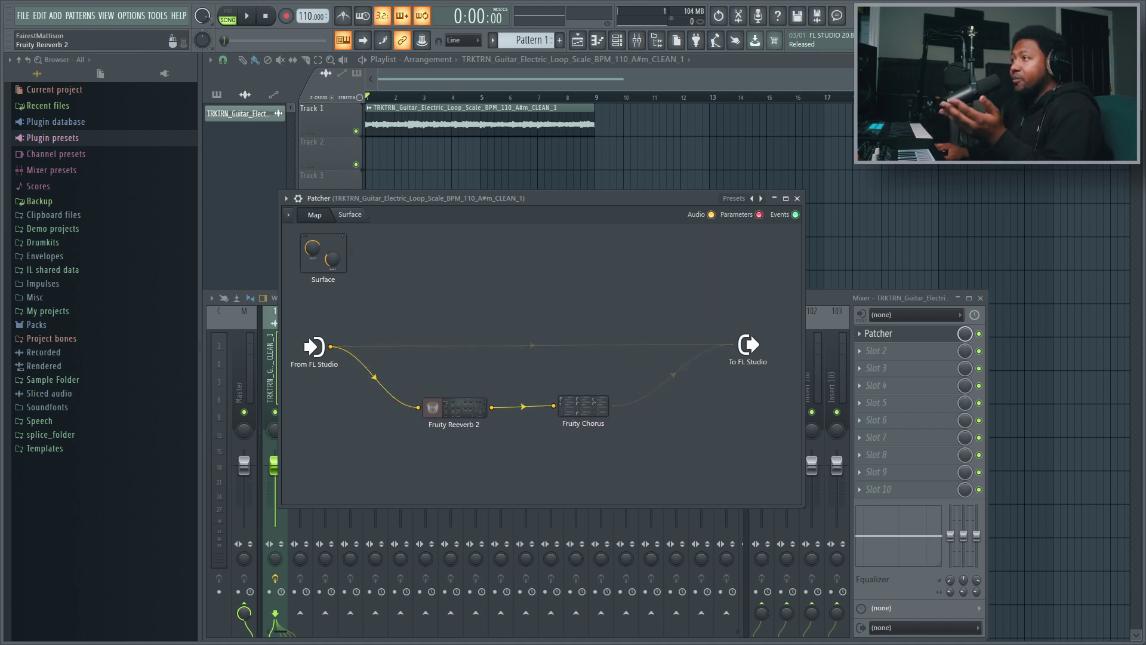
{"action": "left_click_drag", "start_coordinate": [584, 411], "coordinate": [592, 416]}
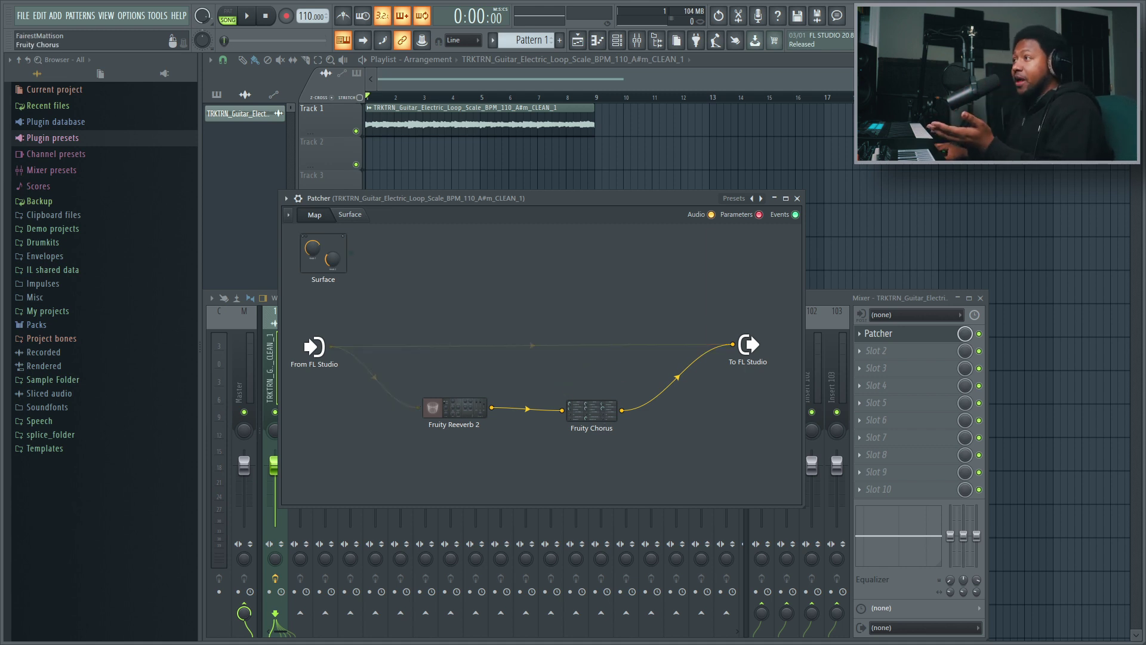
{"action": "left_click_drag", "start_coordinate": [591, 412], "coordinate": [586, 409]}
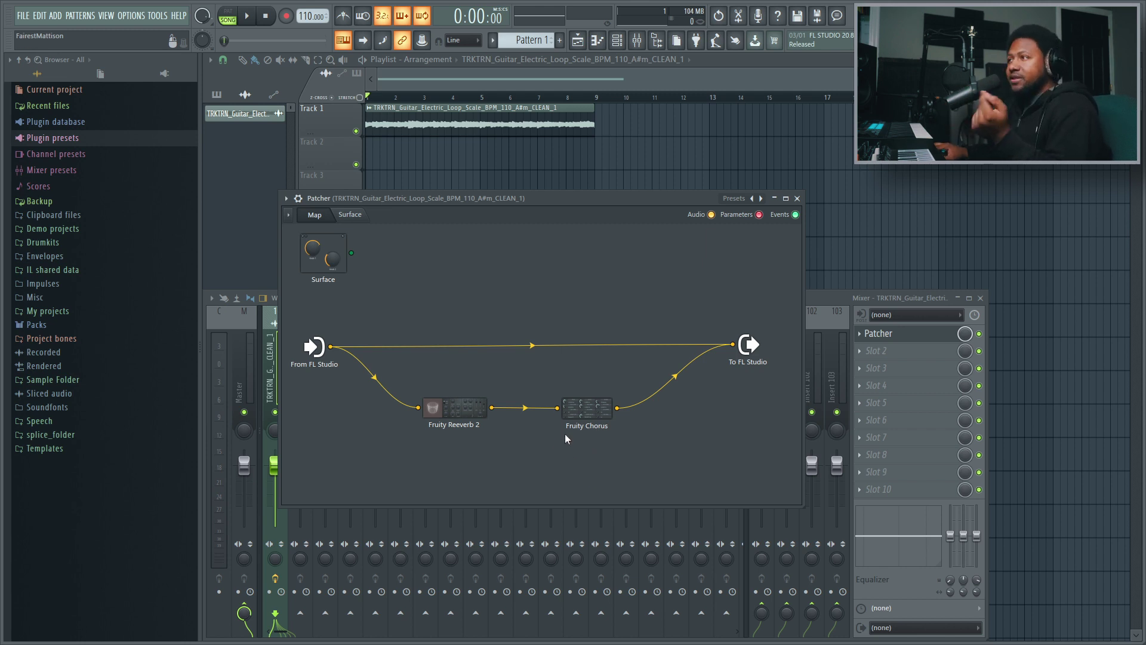
{"action": "double_click", "coordinate": [588, 407]}
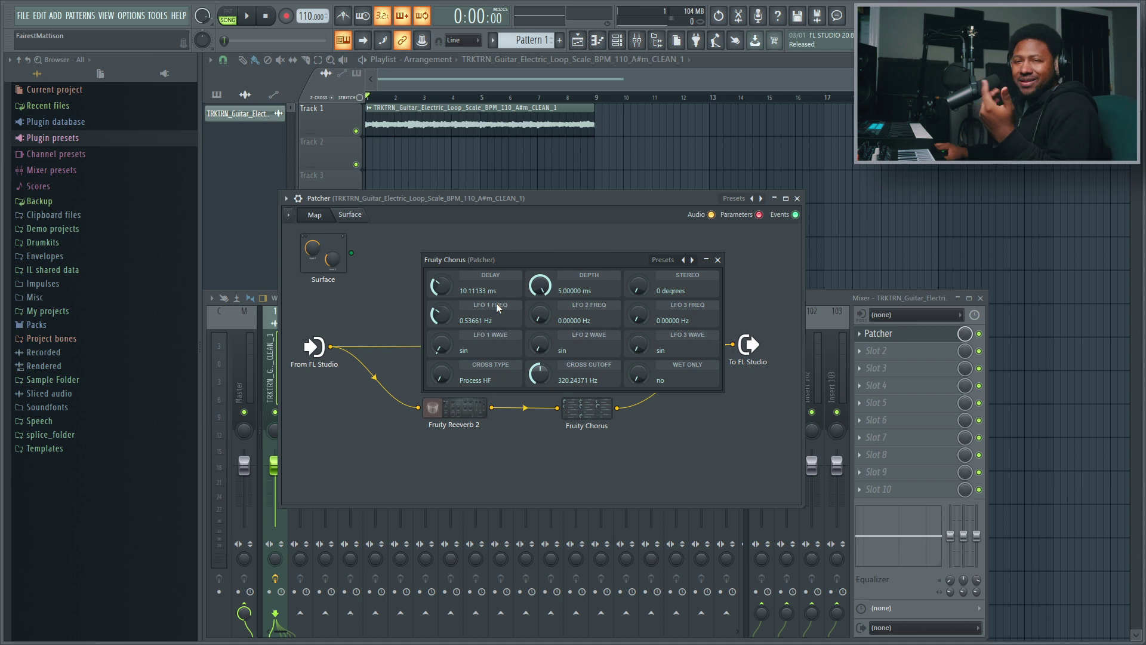
{"action": "left_click", "coordinate": [716, 261]}
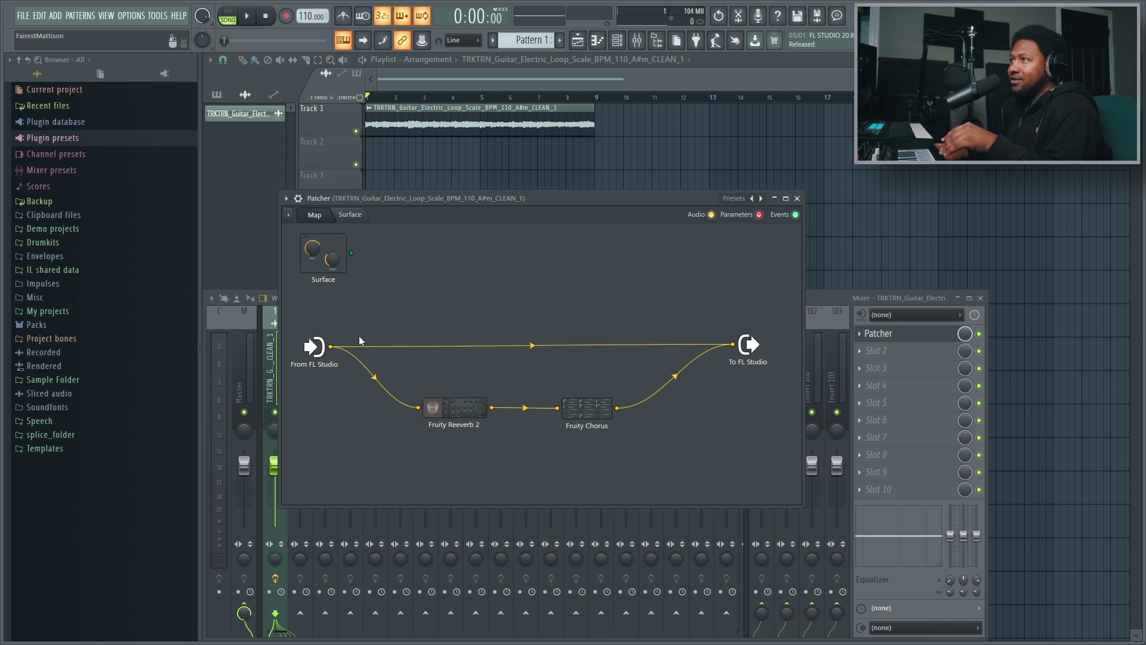
Add a default knob to Patcher's control surface and enlarge it.
{"action": "left_click", "coordinate": [350, 215]}
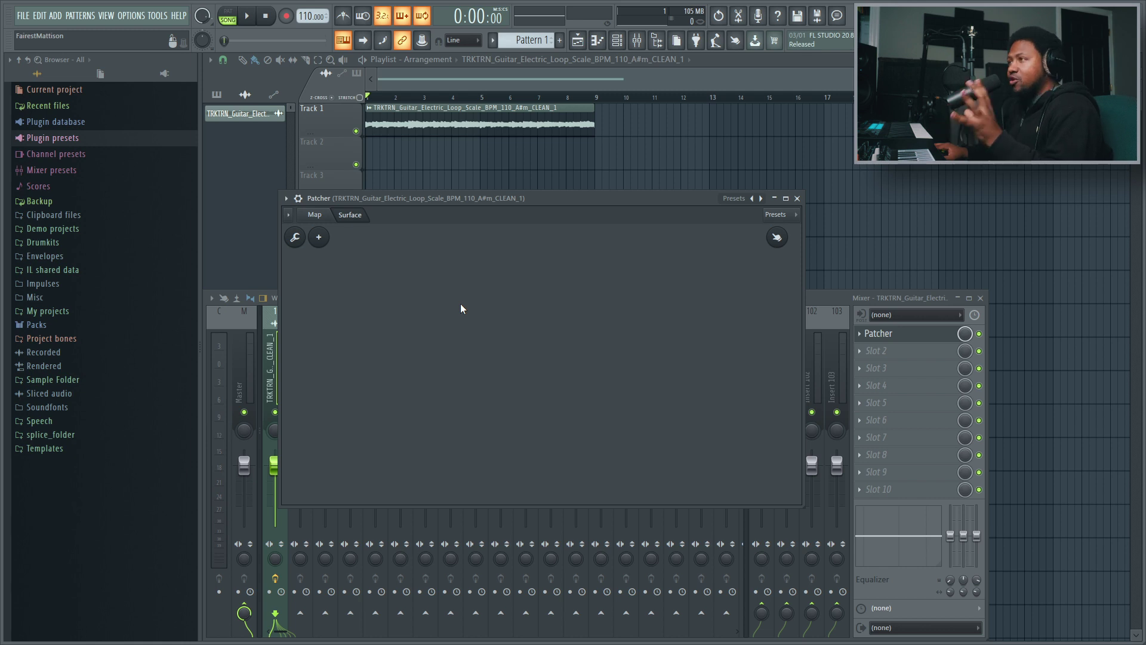
{"action": "right_click", "coordinate": [490, 311]}
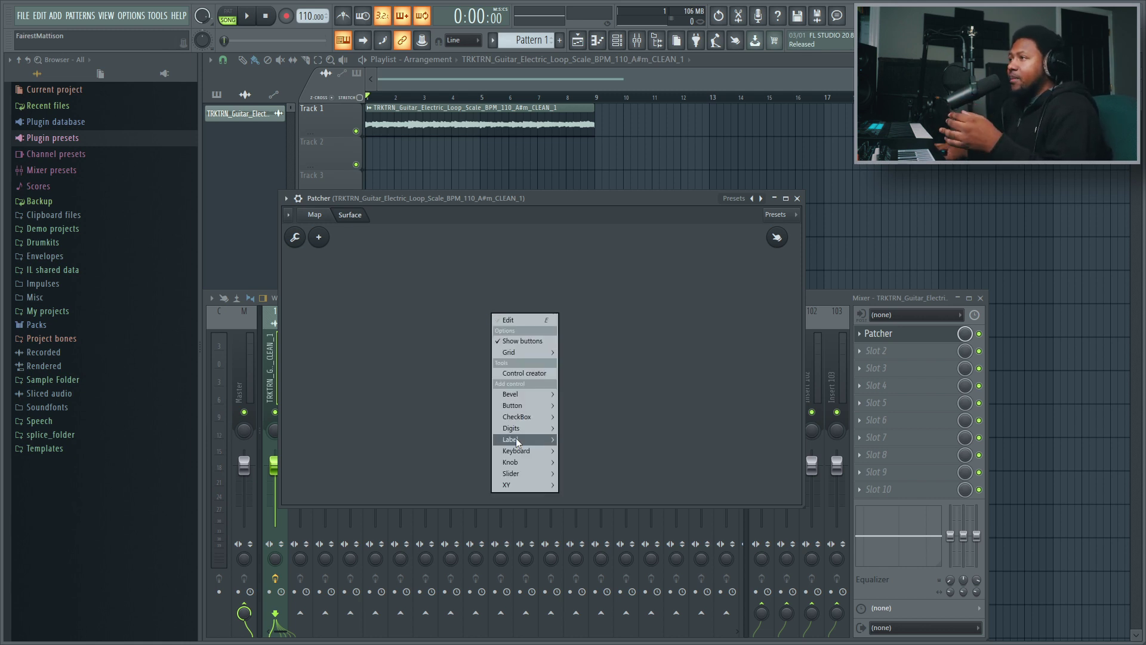
{"action": "mouse_move", "coordinate": [522, 456]}
{"action": "left_click", "coordinate": [596, 342]}
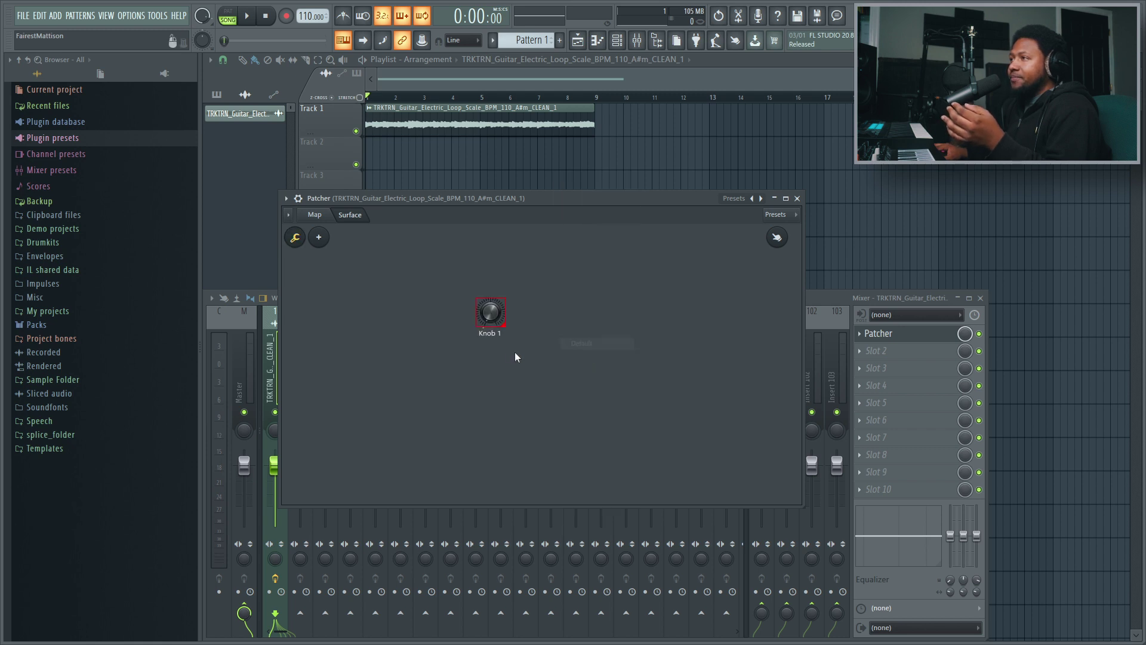
{"action": "left_click_drag", "start_coordinate": [504, 326], "coordinate": [563, 368]}
Rename the surface knob Wobble and try turning it outside edit mode.
{"action": "right_click", "coordinate": [533, 366]}
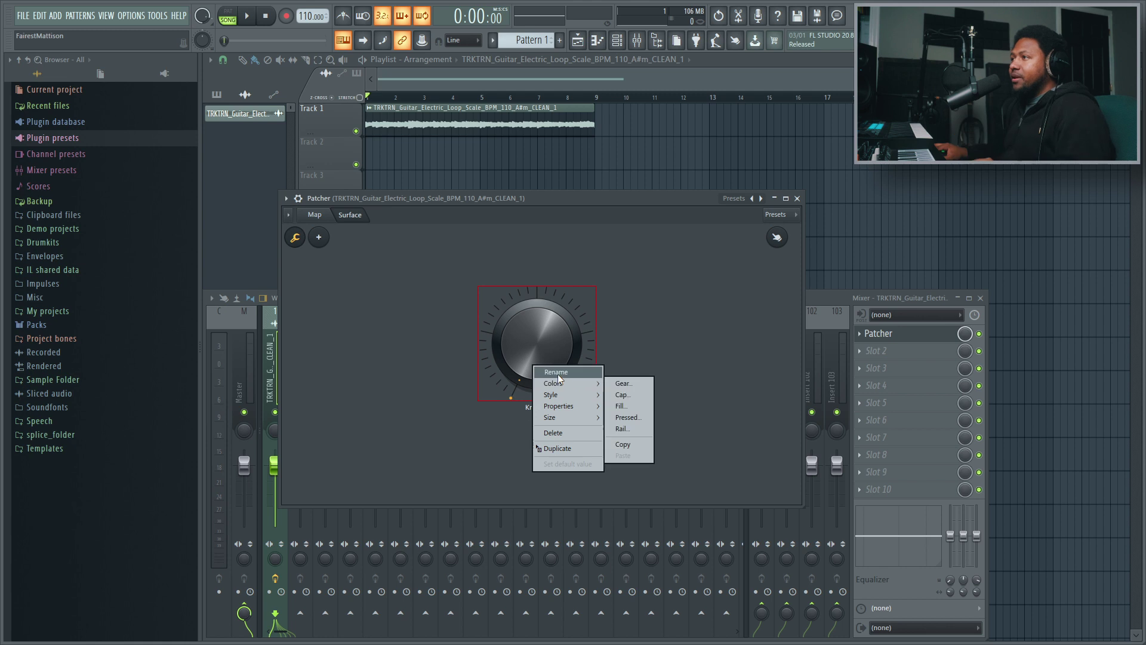
{"action": "left_click", "coordinate": [558, 376]}
{"action": "type", "text": "Wob"}
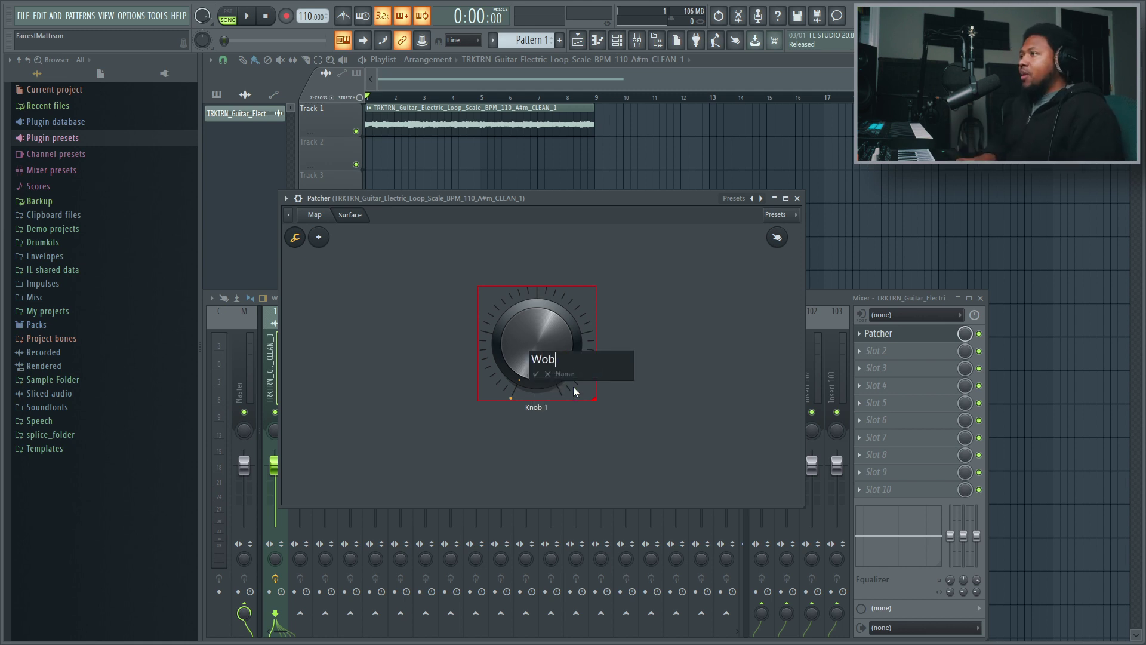
{"action": "type", "text": "ble"}
{"action": "key", "text": "Return"}
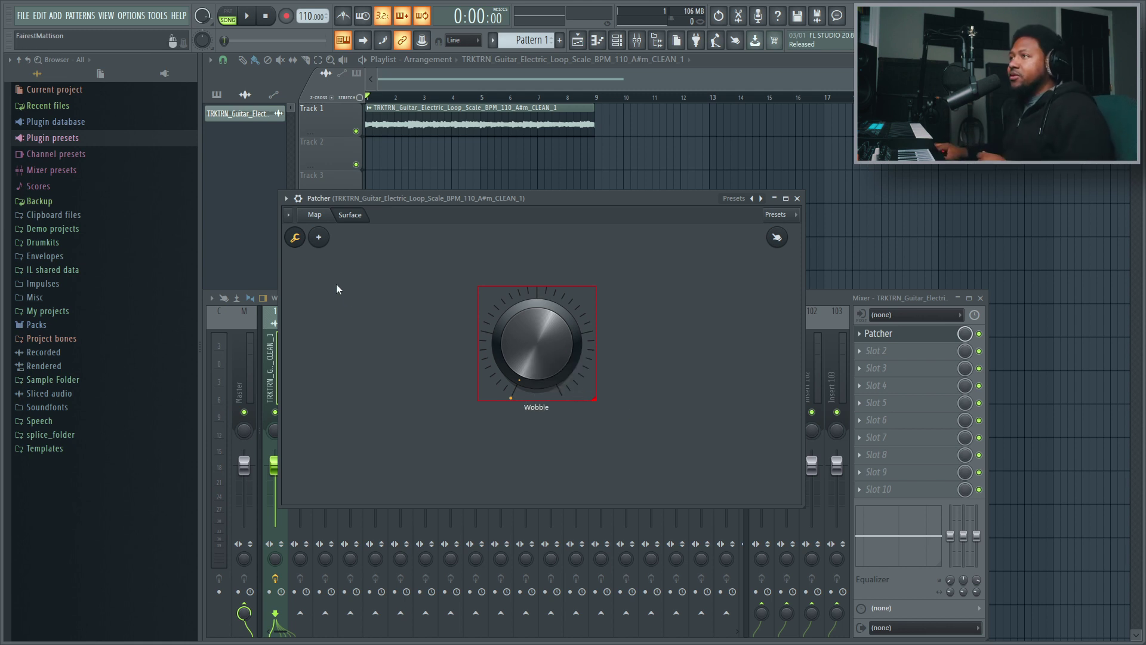
{"action": "left_click_drag", "start_coordinate": [536, 343], "coordinate": [536, 382]}
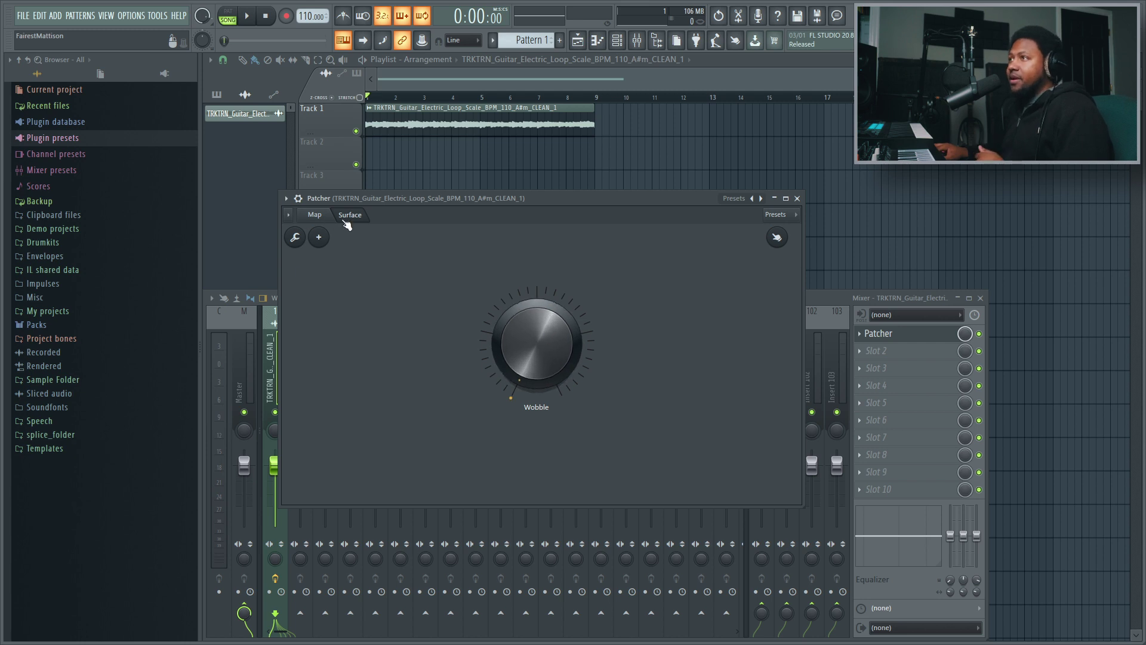
Activate Fruity Chorus's LFO 1 frequency and delay as parameter inputs in the map, then close its settings.
{"action": "left_click", "coordinate": [314, 215]}
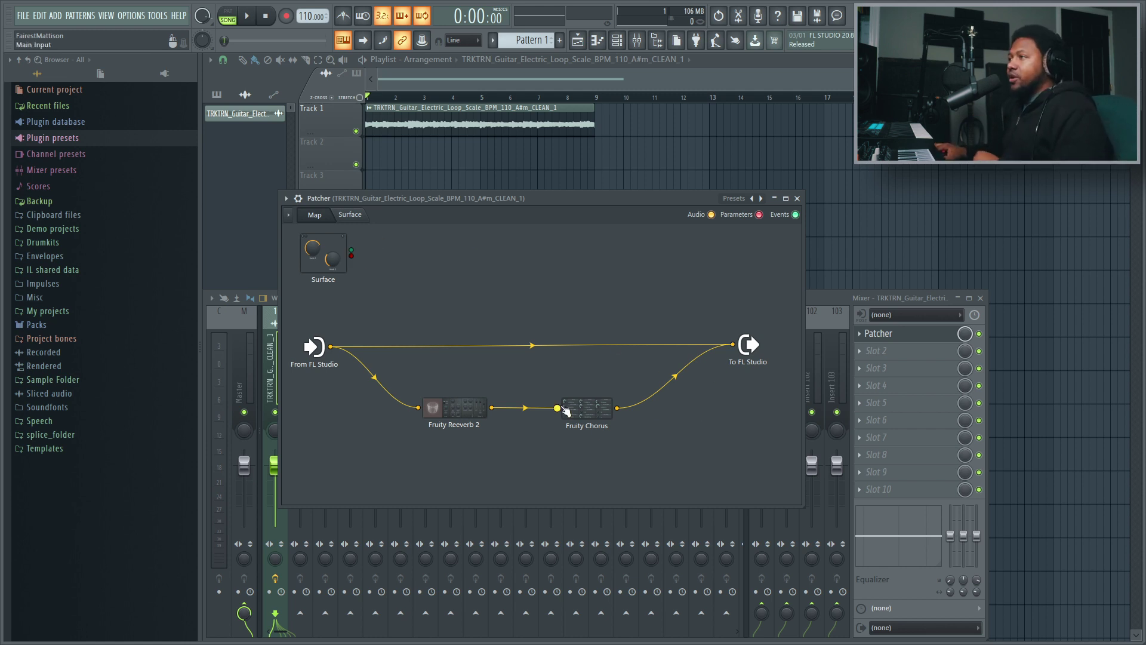
{"action": "left_click", "coordinate": [584, 405]}
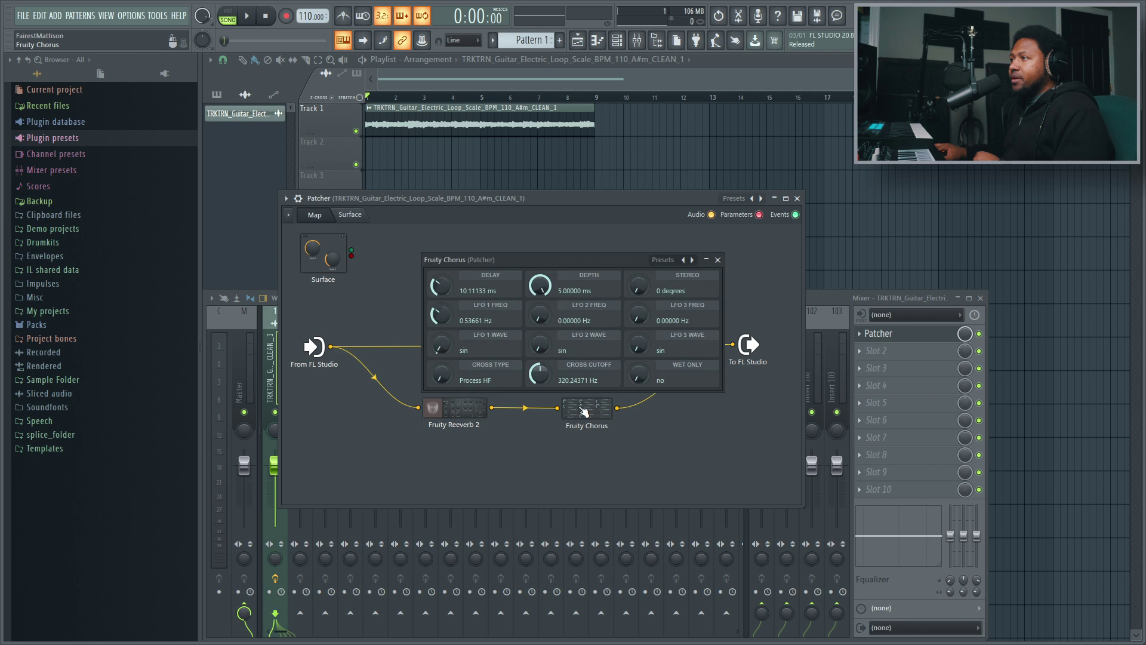
{"action": "right_click", "coordinate": [439, 315]}
{"action": "left_click", "coordinate": [455, 332]}
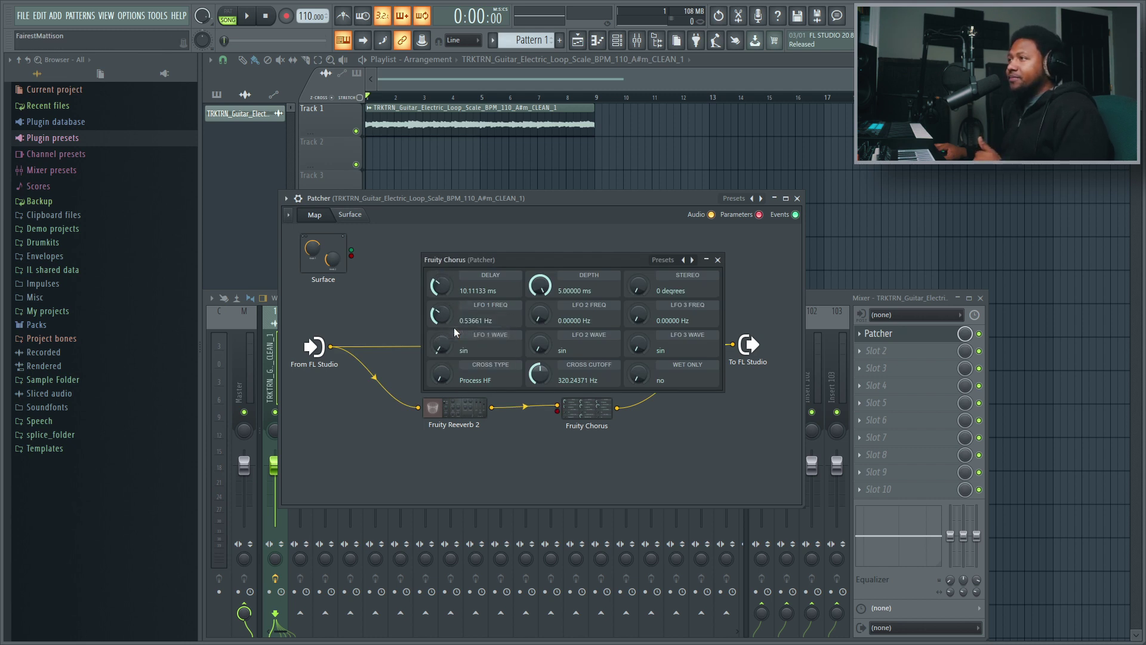
{"action": "right_click", "coordinate": [442, 290]}
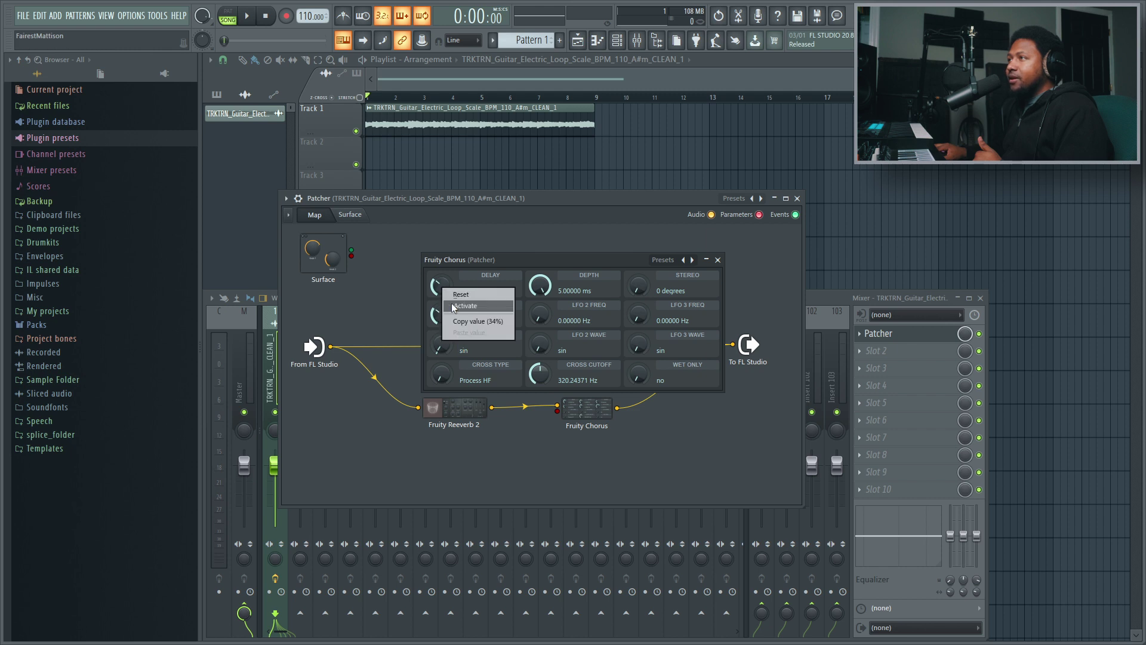
{"action": "left_click", "coordinate": [452, 305]}
{"action": "left_click", "coordinate": [718, 260]}
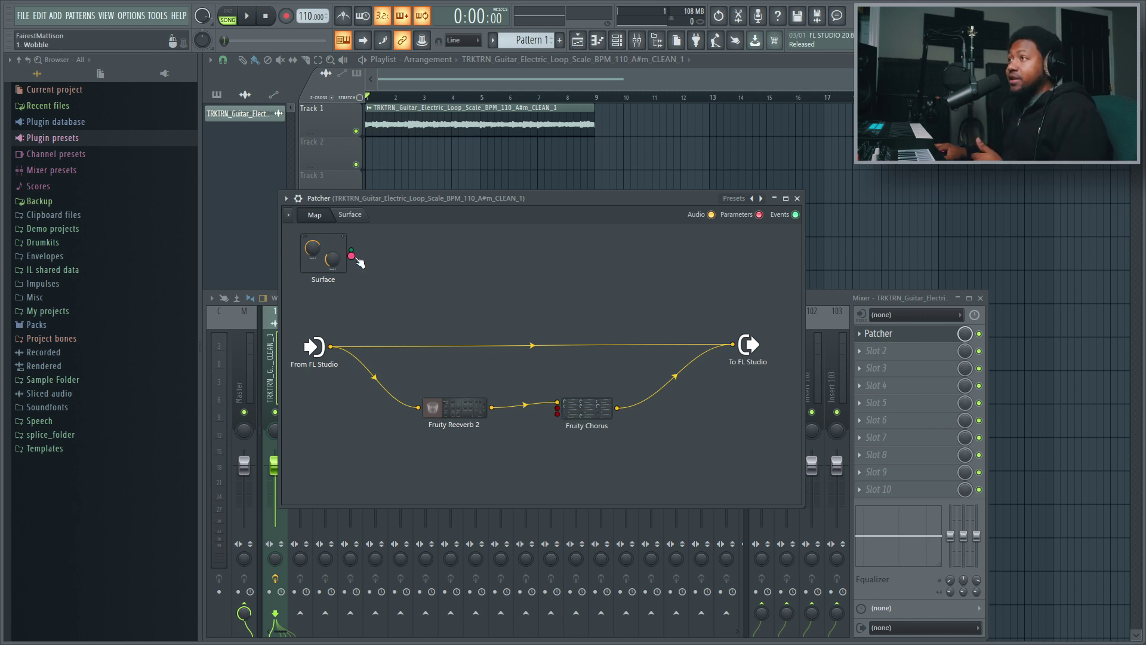
Connect the surface's Wobble output to both of Fruity Chorus's parameter inputs in the Patcher map.
{"action": "left_click_drag", "start_coordinate": [356, 257], "coordinate": [441, 329]}
{"action": "left_click_drag", "start_coordinate": [557, 408], "coordinate": [557, 408]}
{"action": "left_click_drag", "start_coordinate": [352, 256], "coordinate": [557, 413]}
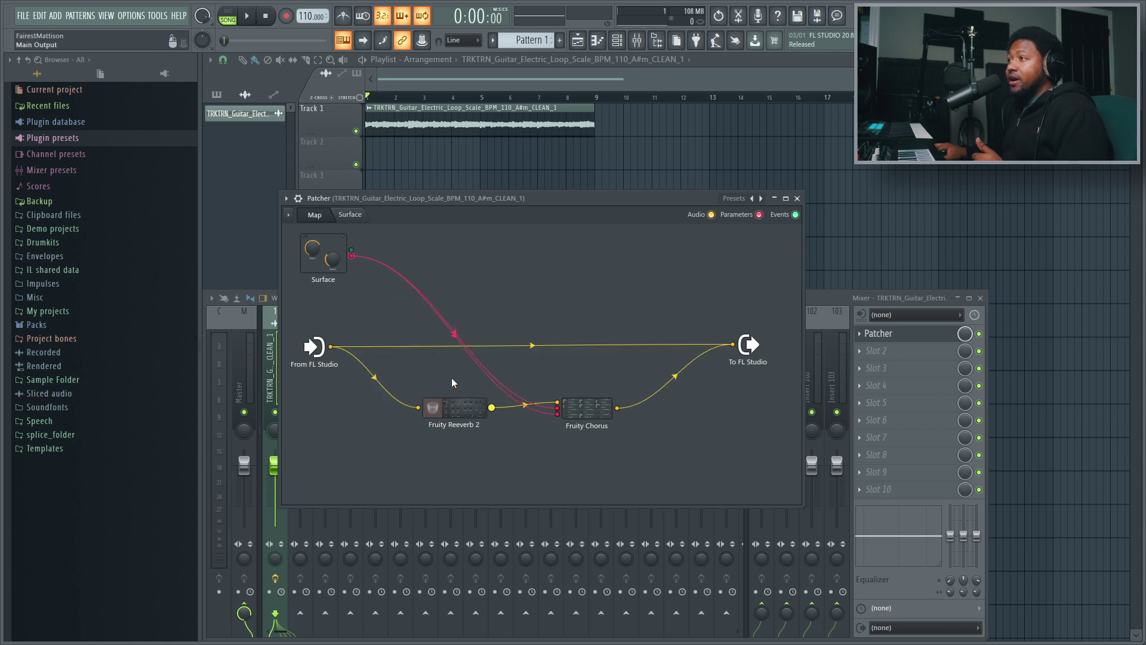
Place Fruity Chorus's settings beside the Wobble knob on the surface and turn the knob to check the link.
{"action": "double_click", "coordinate": [583, 420]}
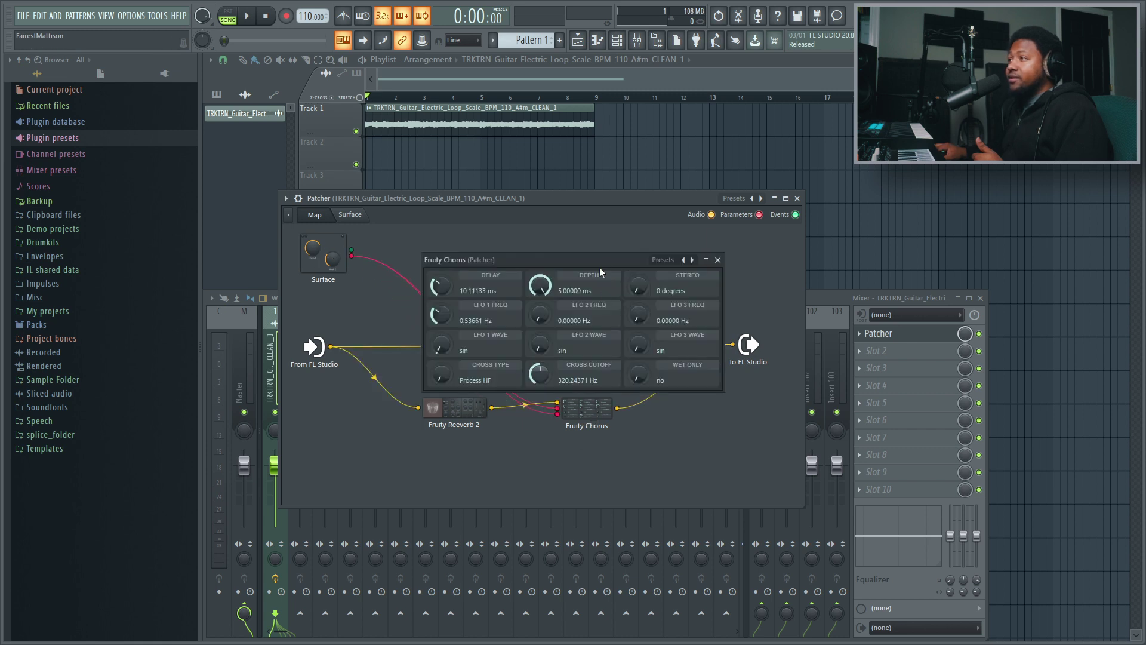
{"action": "left_click_drag", "start_coordinate": [599, 267], "coordinate": [671, 275]}
{"action": "left_click", "coordinate": [352, 216]}
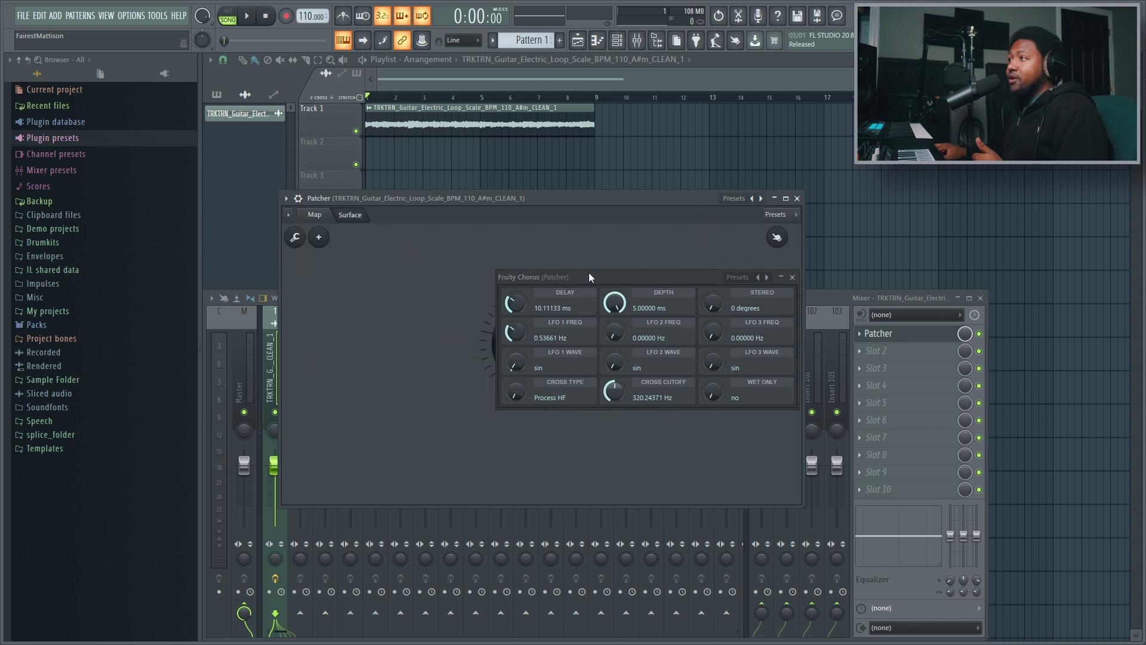
{"action": "left_click_drag", "start_coordinate": [589, 277], "coordinate": [742, 276]}
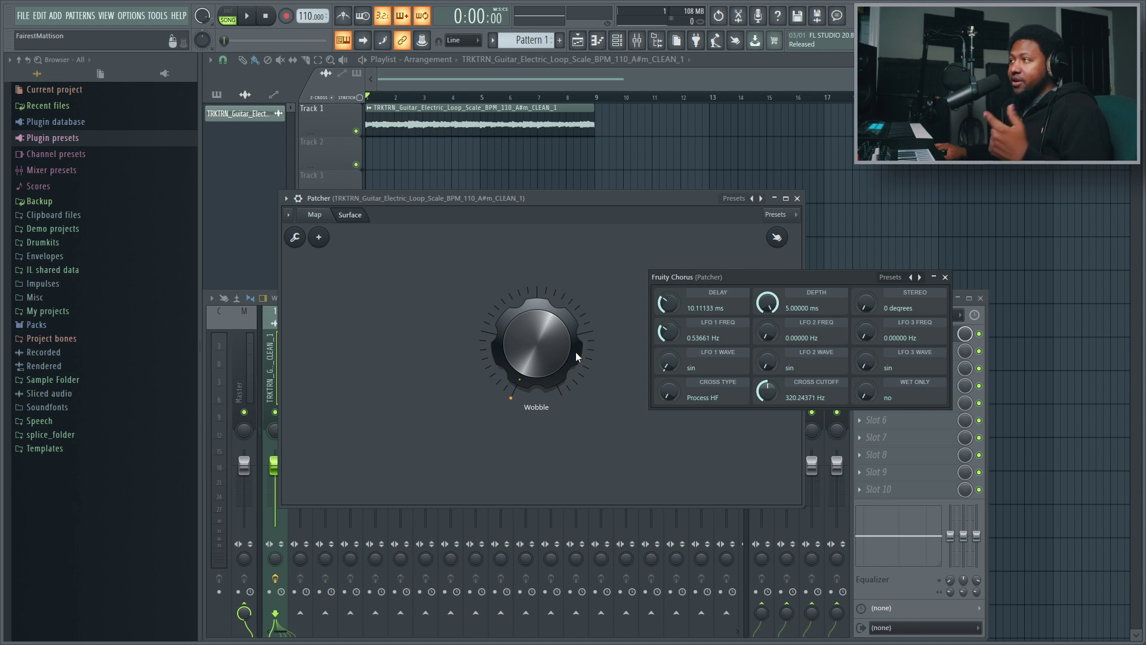
{"action": "mouse_move", "coordinate": [575, 352]}
{"action": "left_mouse_down"}
{"action": "mouse_move", "coordinate": [576, 257]}
{"action": "mouse_move", "coordinate": [575, 370]}
{"action": "left_mouse_up"}
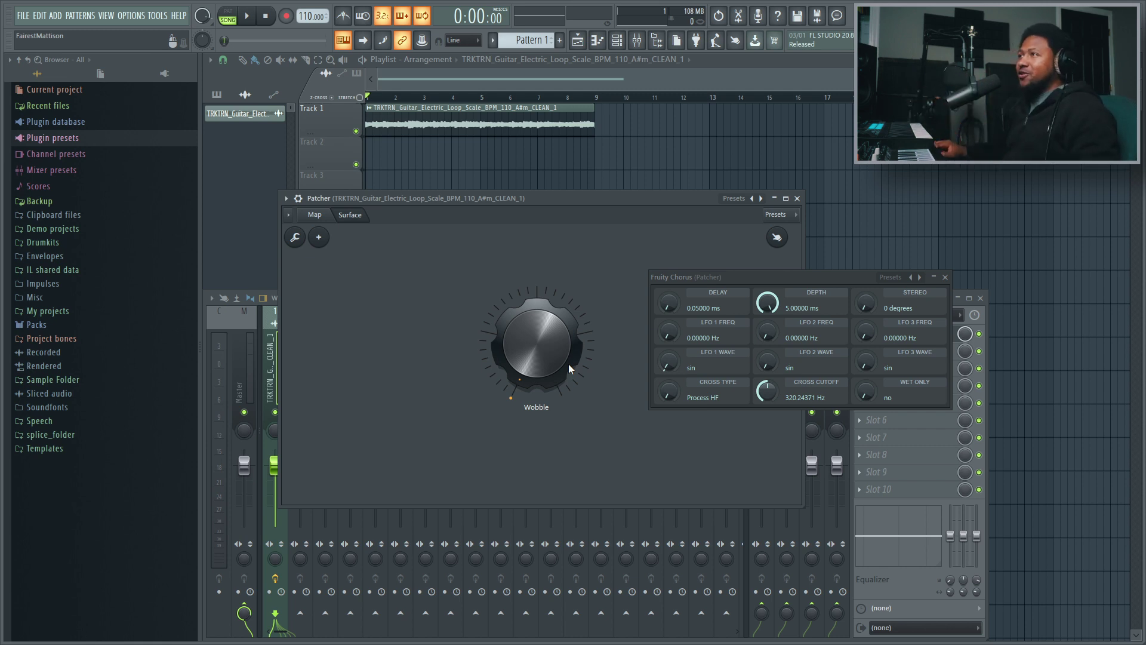
Adjust the Wobble knob during playback to about 9.2 ms chorus delay and 0.46 Hz LFO 1 frequency, and close the chorus settings.
{"action": "key", "text": "space"}
{"action": "left_click_drag", "start_coordinate": [527, 349], "coordinate": [527, 273]}
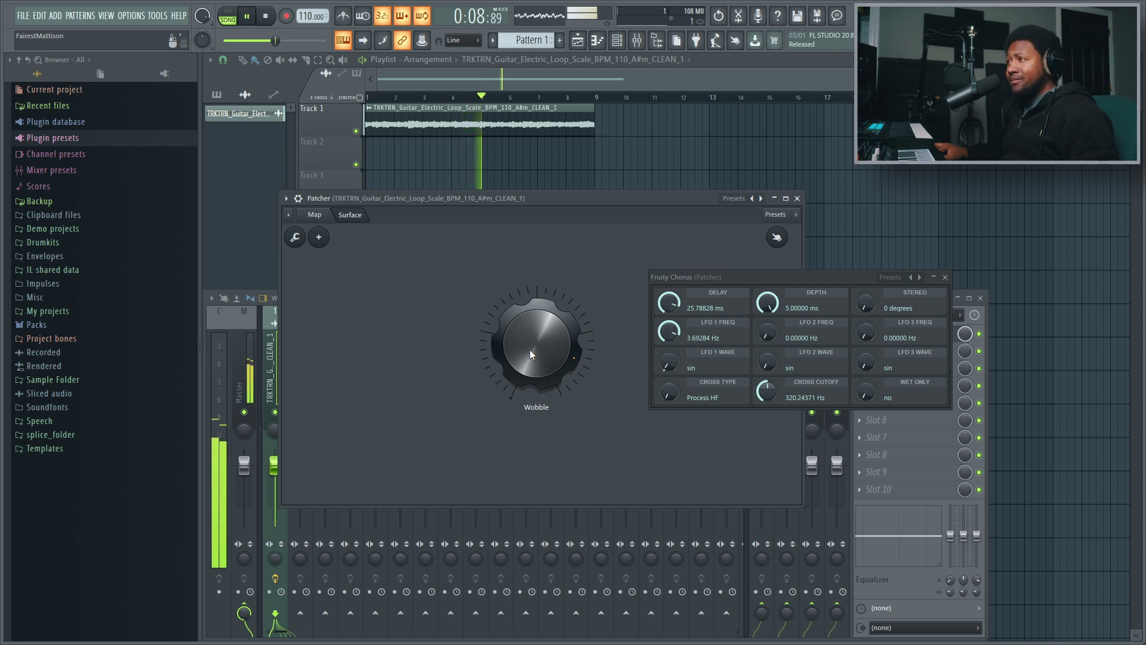
{"action": "left_click_drag", "start_coordinate": [524, 335], "coordinate": [527, 371]}
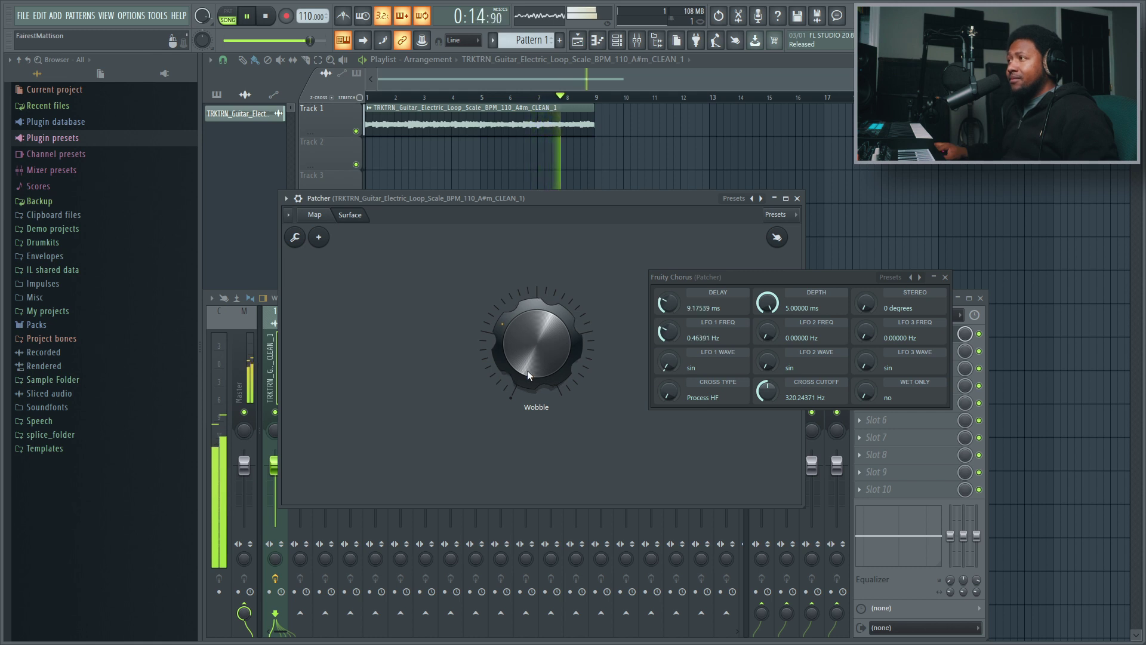
{"action": "key", "text": "space"}
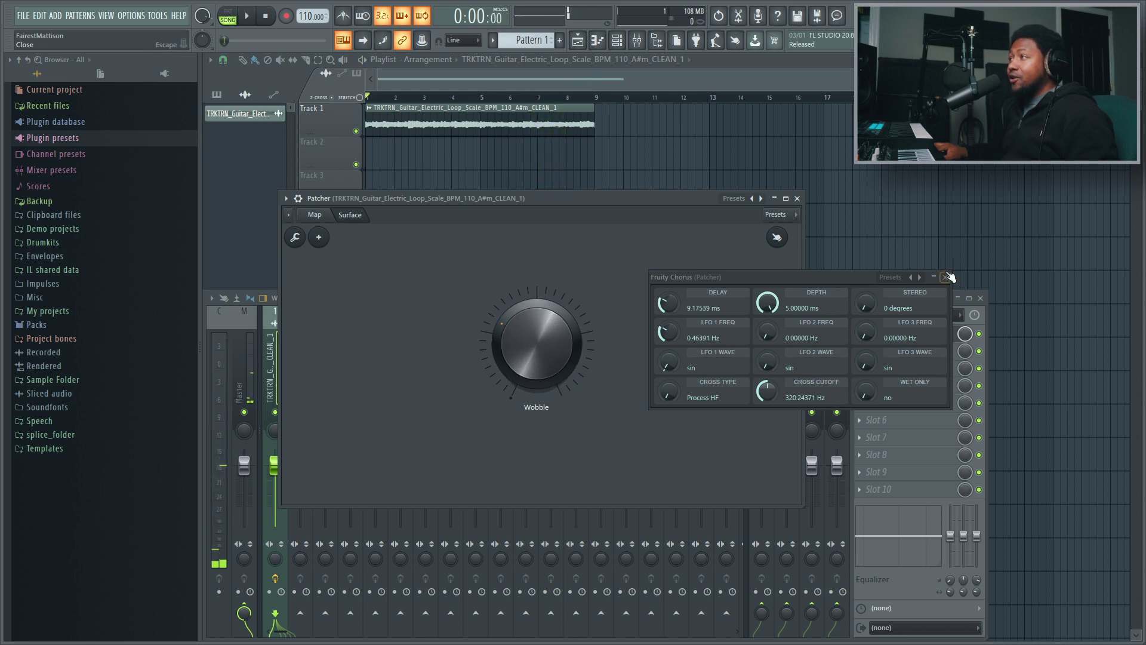
{"action": "left_click", "coordinate": [944, 277]}
Add a second knob to the Patcher surface beside Wobble and enlarge it.
{"action": "right_click", "coordinate": [367, 317]}
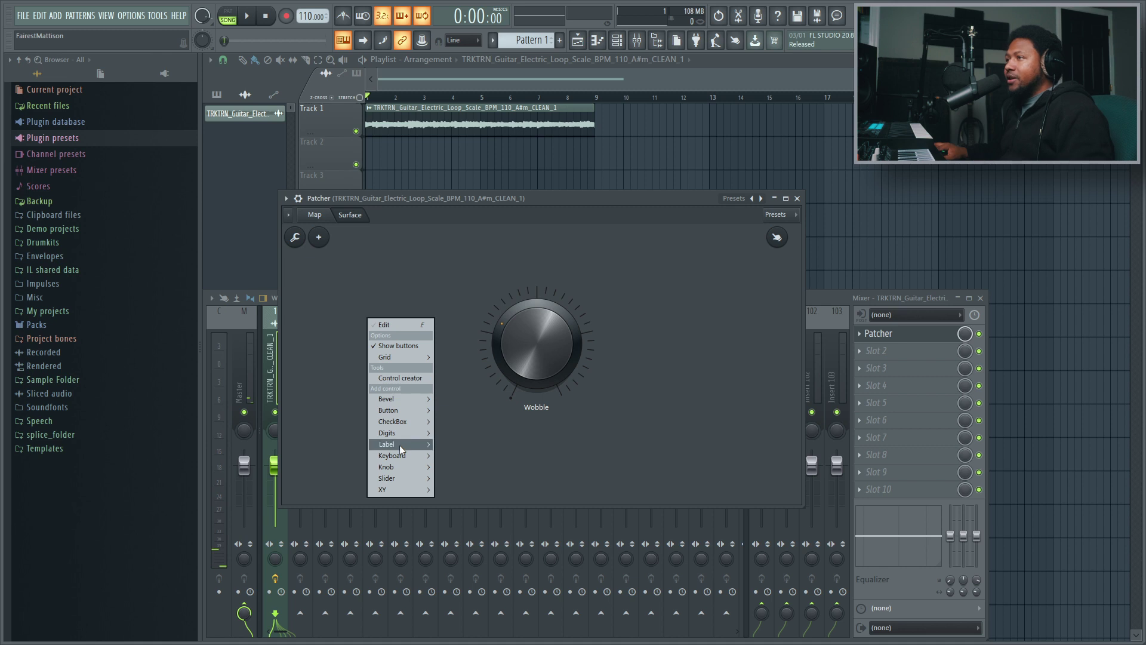
{"action": "mouse_move", "coordinate": [398, 465]}
{"action": "left_click", "coordinate": [441, 344]}
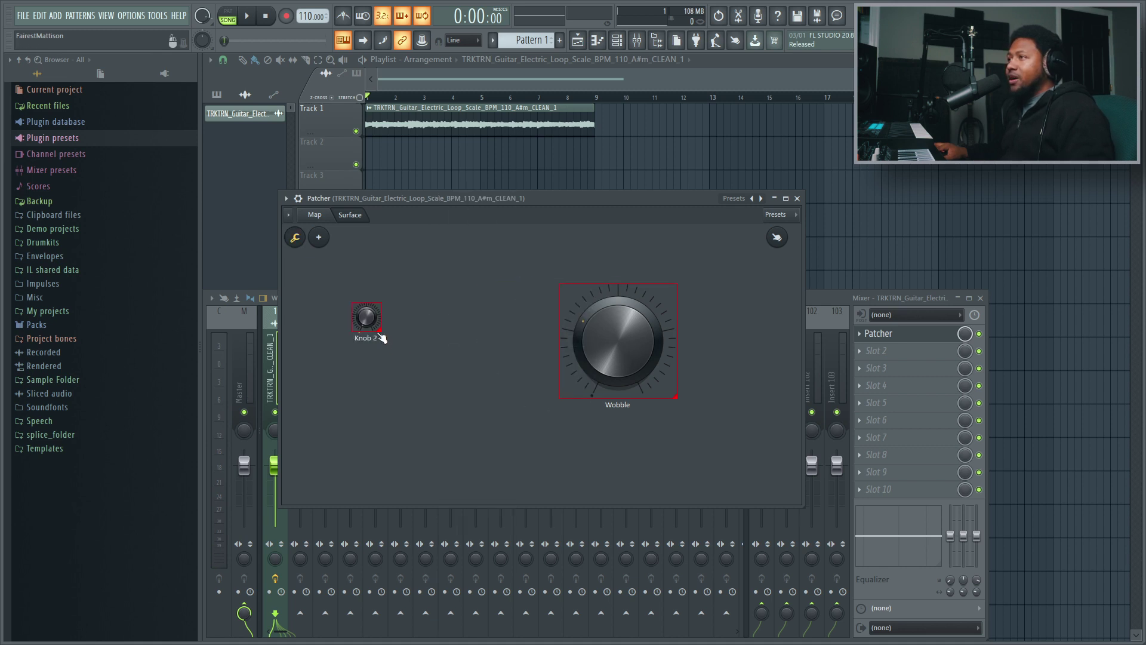
{"action": "left_click_drag", "start_coordinate": [380, 330], "coordinate": [454, 399]}
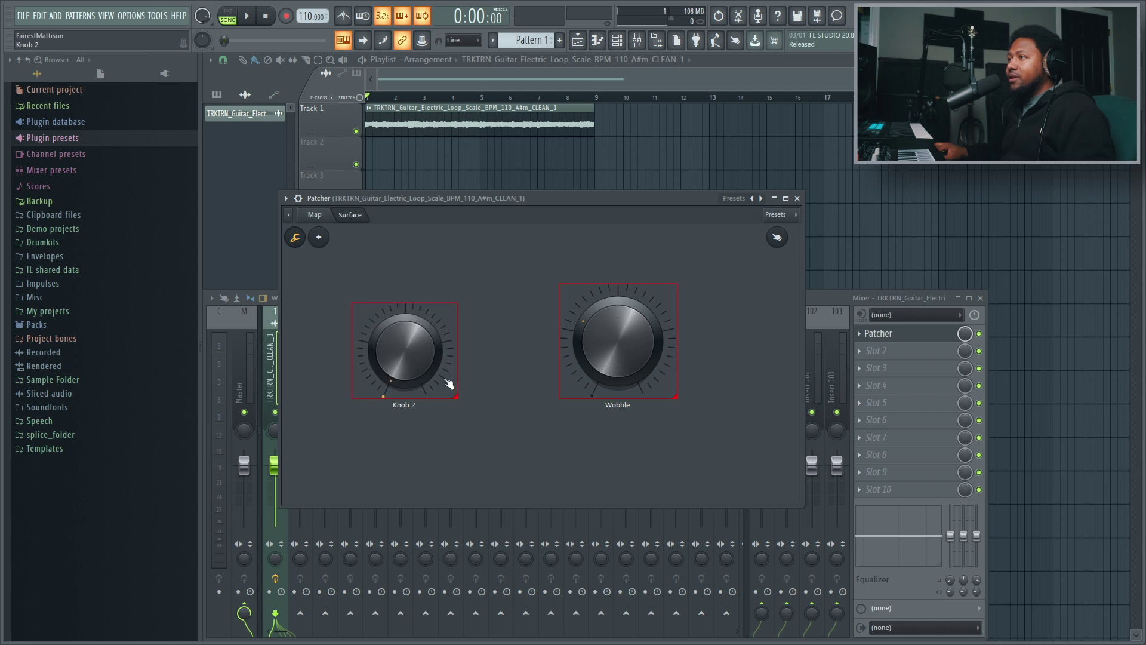
Rename the second knob Reverb Decay, enlarge it to about Wobble's size and leave edit mode.
{"action": "right_click", "coordinate": [440, 361]}
{"action": "left_click", "coordinate": [450, 365]}
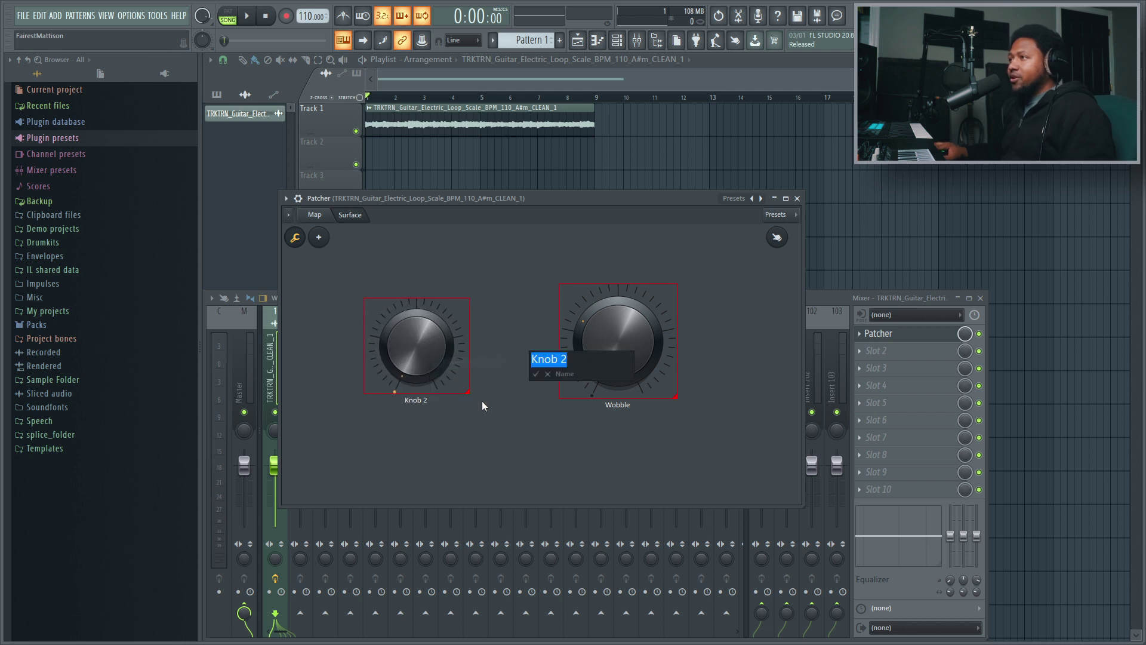
{"action": "type", "text": "Reve"}
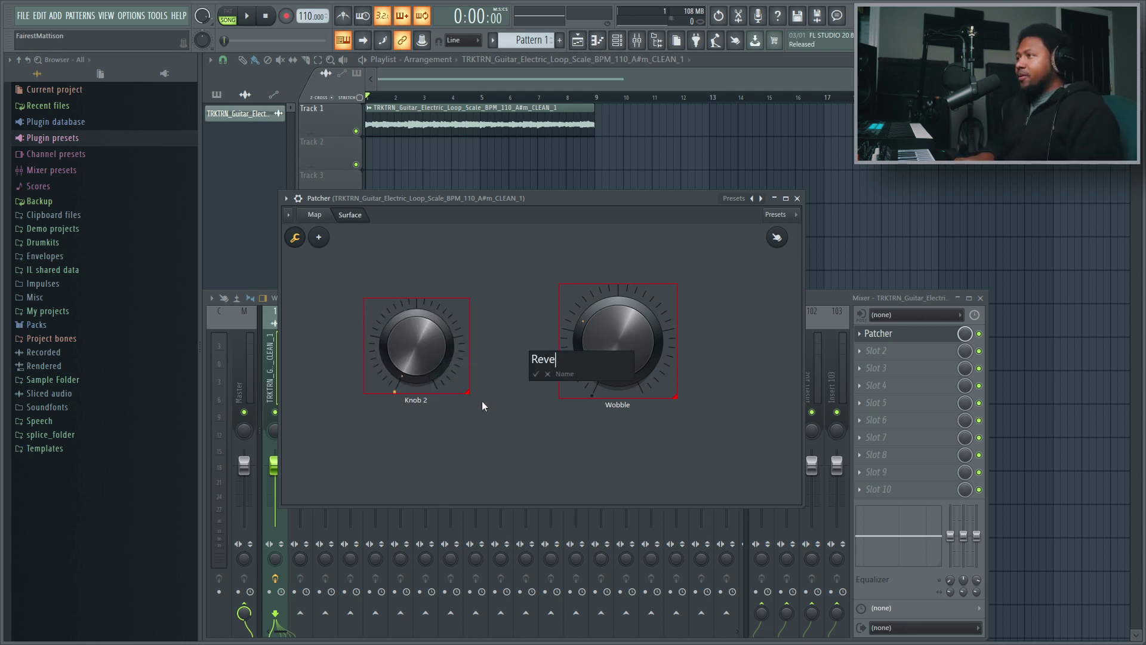
{"action": "type", "text": "rb Decay"}
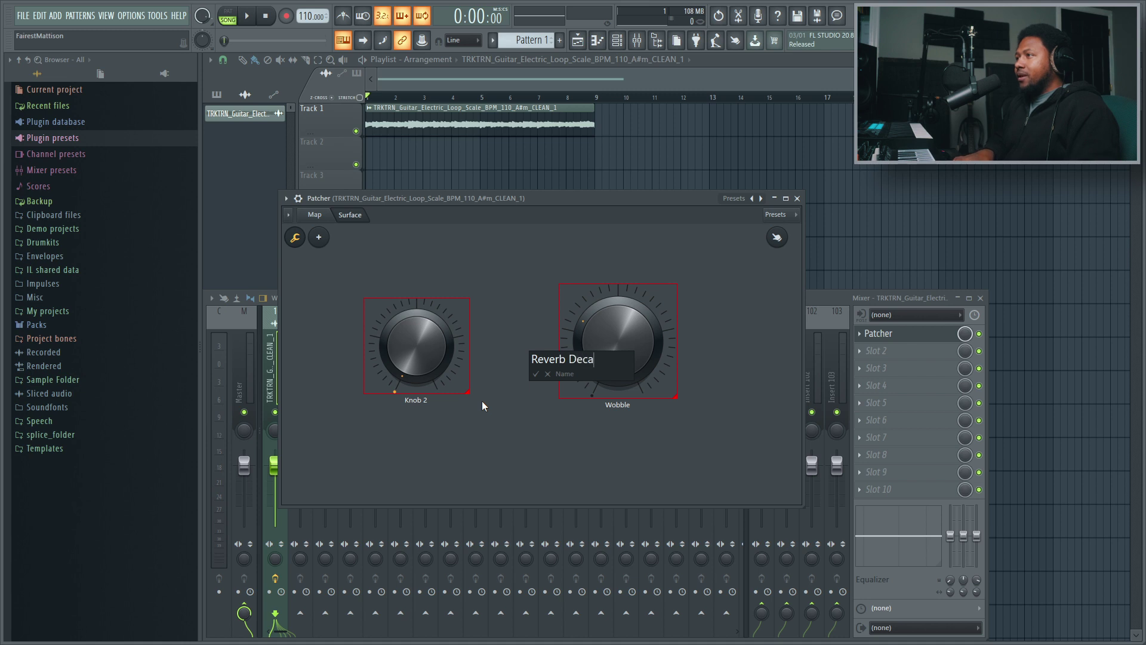
{"action": "key", "text": "Return"}
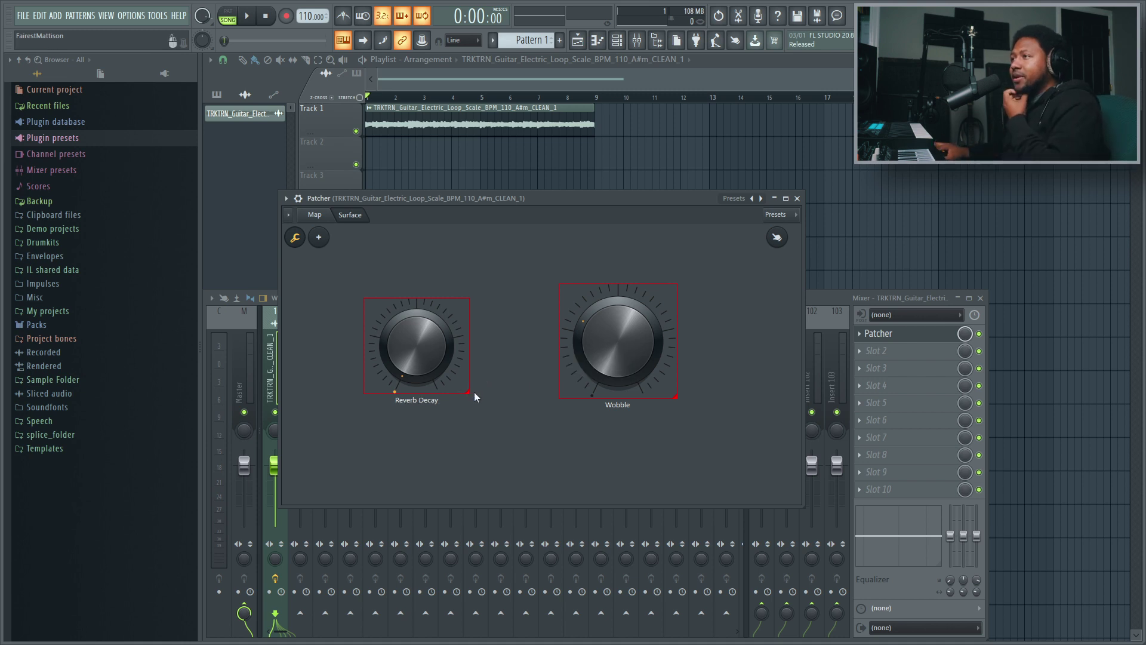
{"action": "left_click_drag", "start_coordinate": [470, 391], "coordinate": [491, 414]}
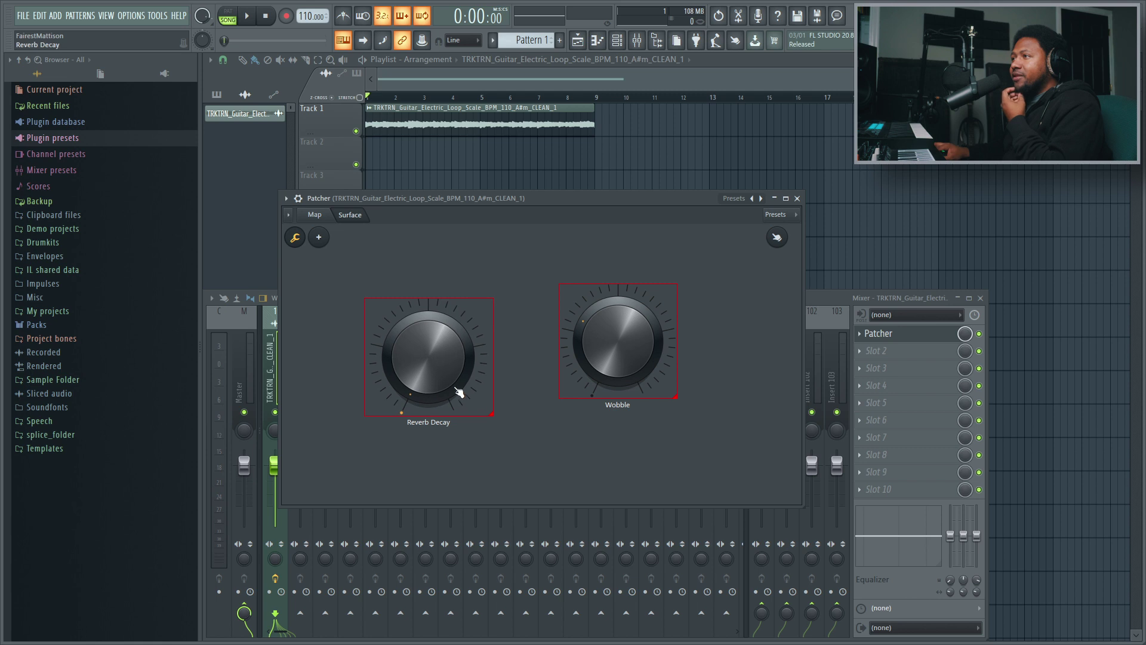
{"action": "left_click", "coordinate": [294, 237]}
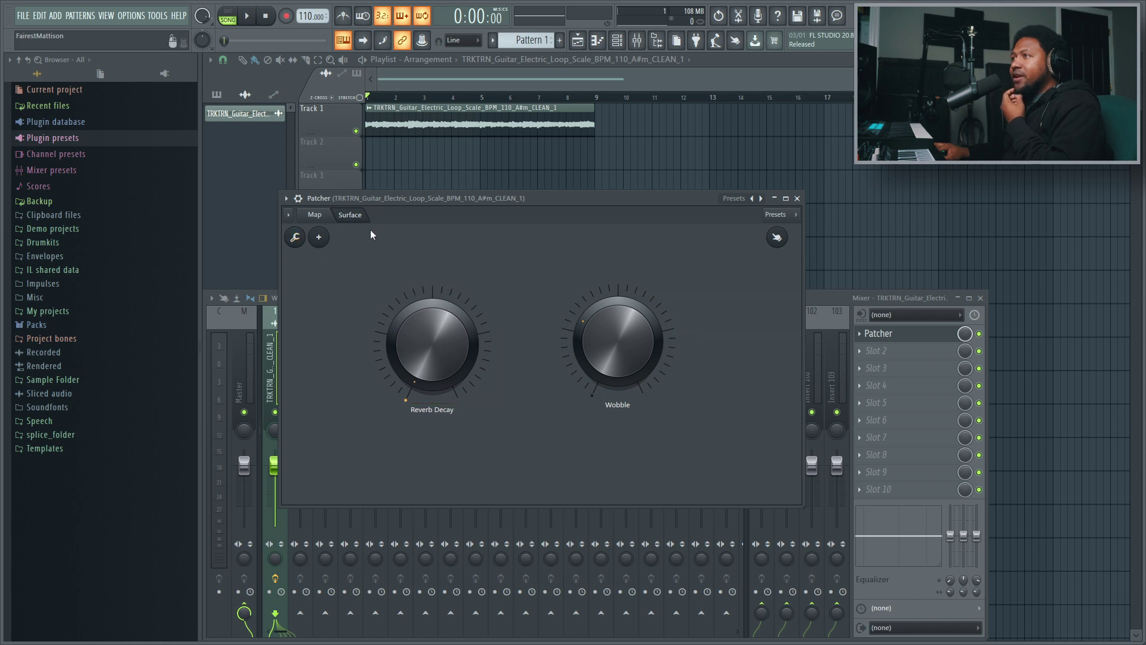
Activate Fruity Reeverb 2's decay as a parameter input in the map and connect the Reverb Decay output to it.
{"action": "left_click", "coordinate": [315, 215]}
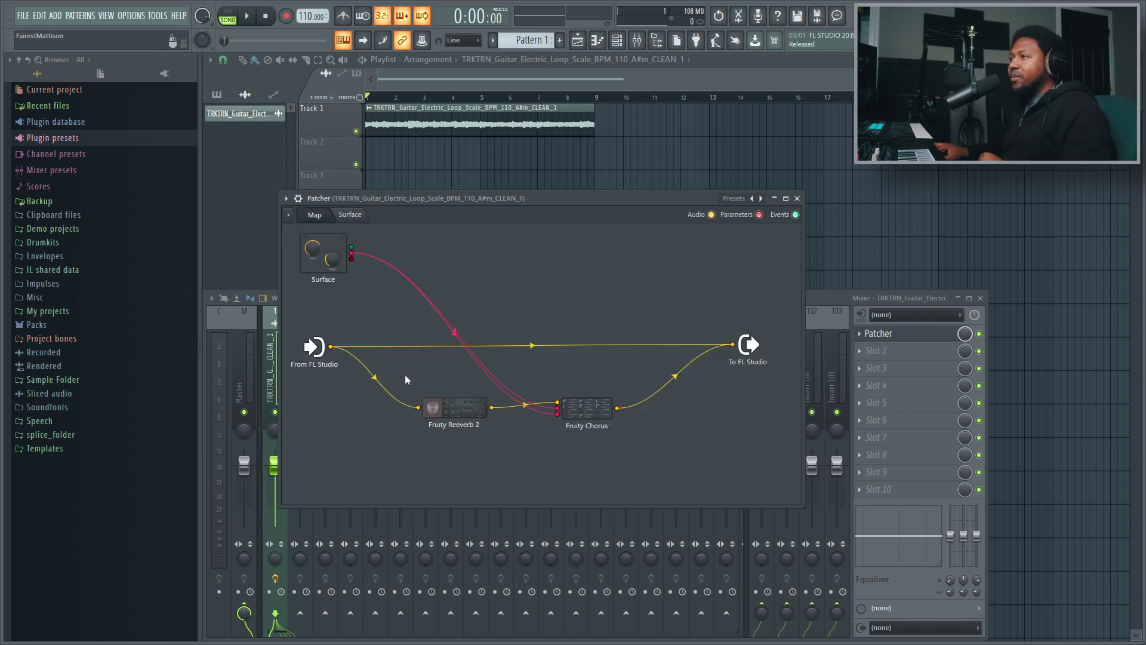
{"action": "left_click", "coordinate": [449, 408]}
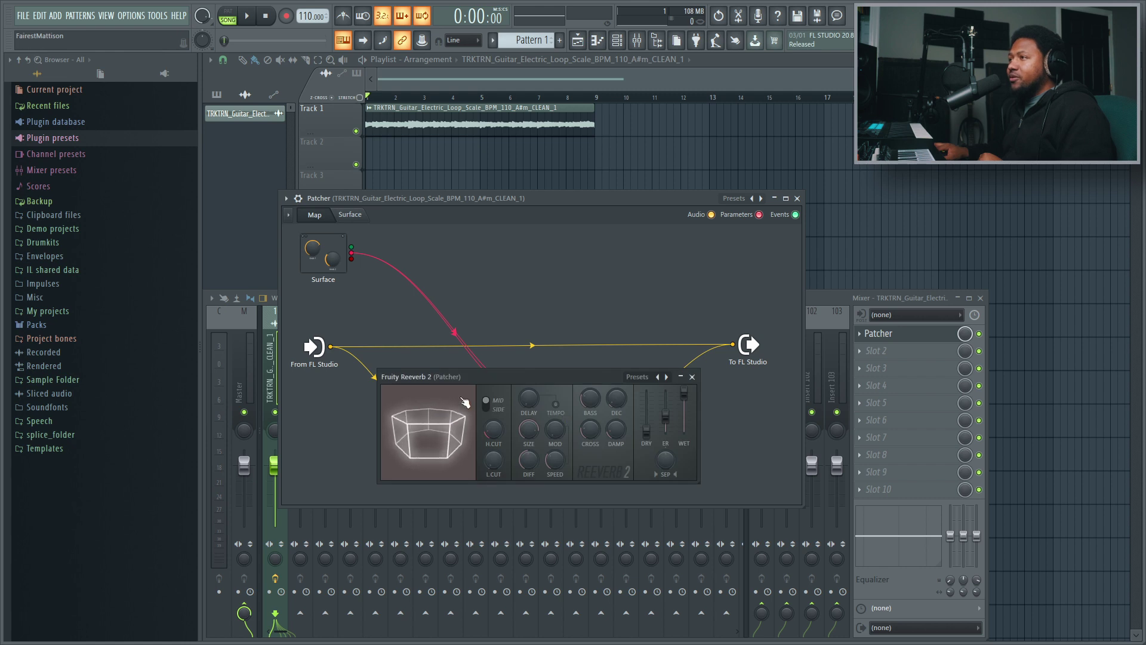
{"action": "left_click_drag", "start_coordinate": [532, 380], "coordinate": [566, 324]}
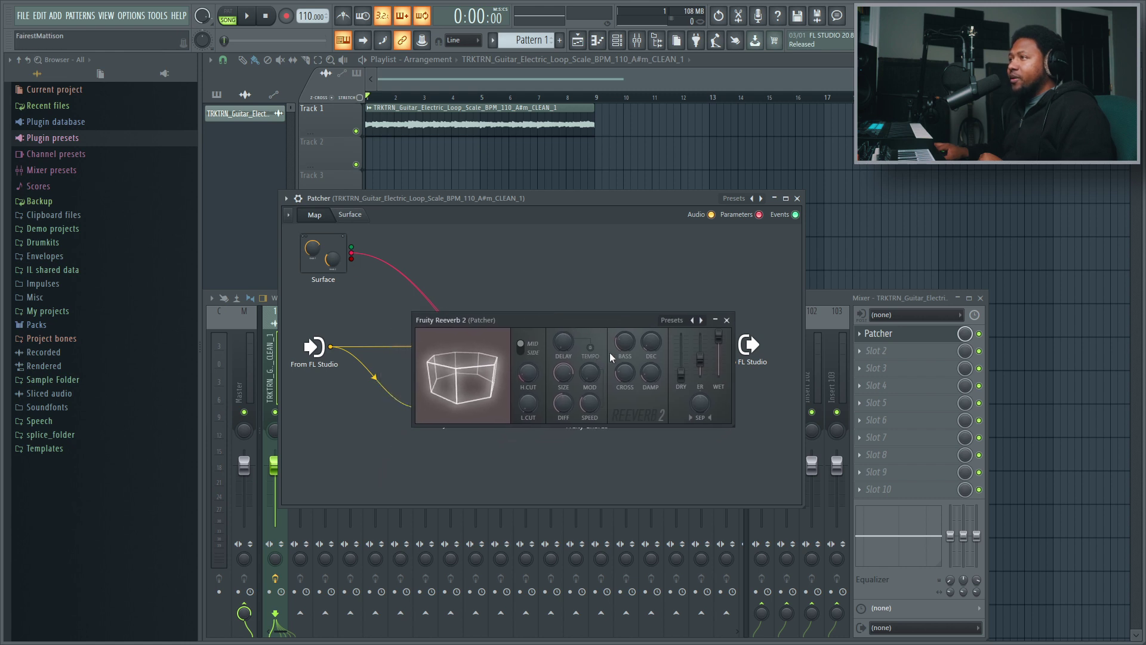
{"action": "right_click", "coordinate": [654, 346]}
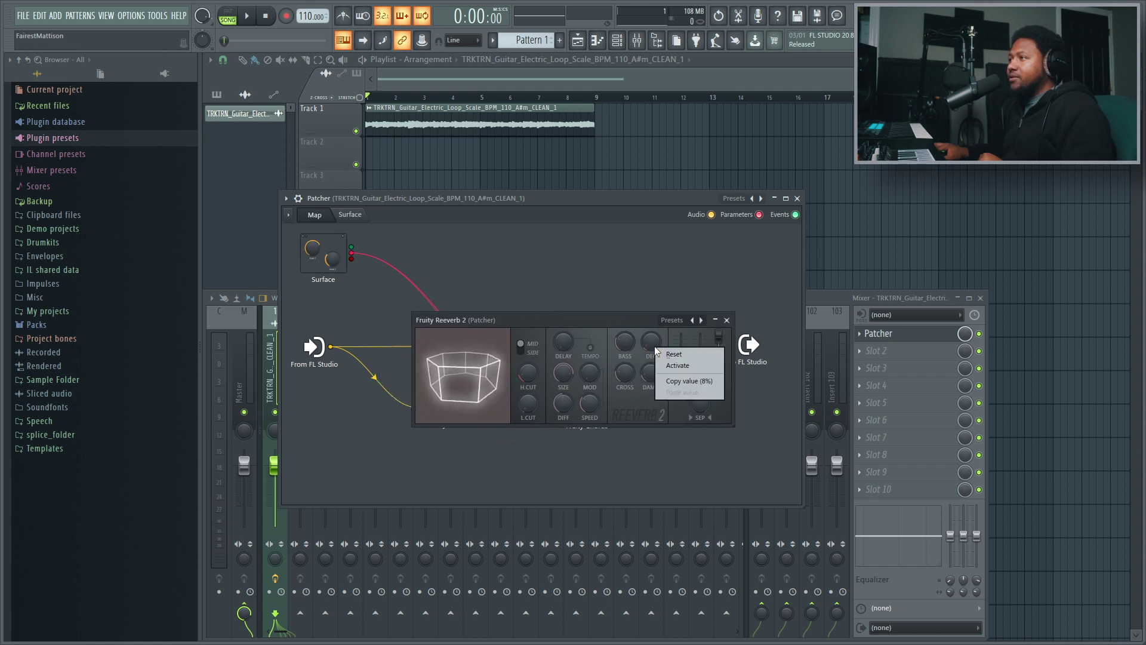
{"action": "left_click", "coordinate": [691, 354]}
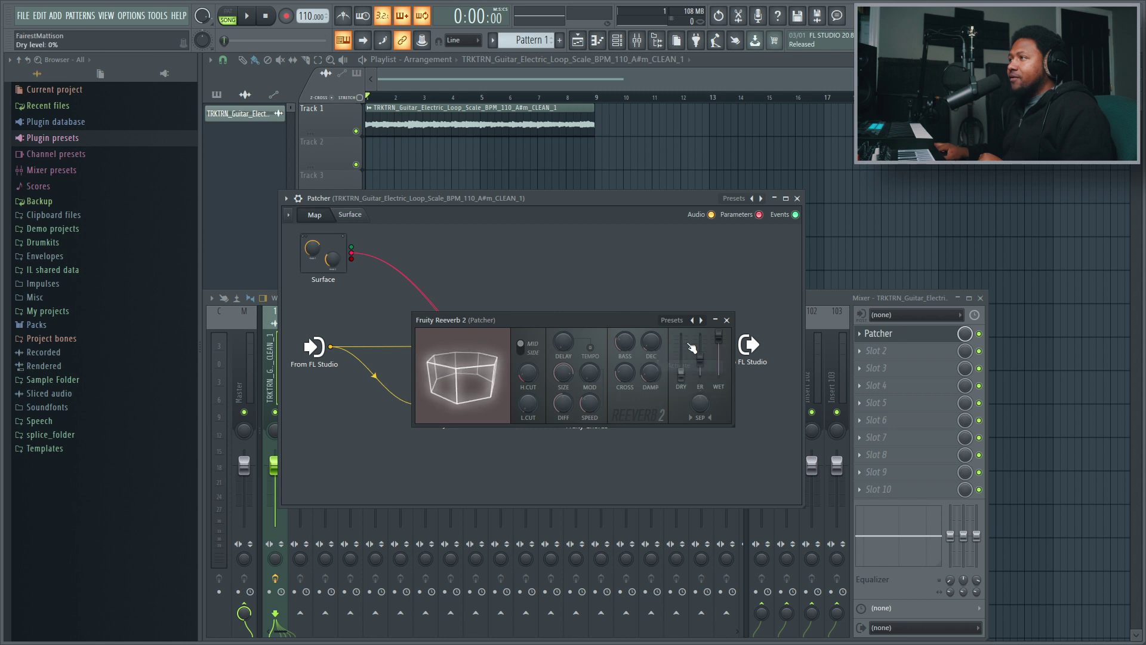
{"action": "left_click", "coordinate": [726, 320]}
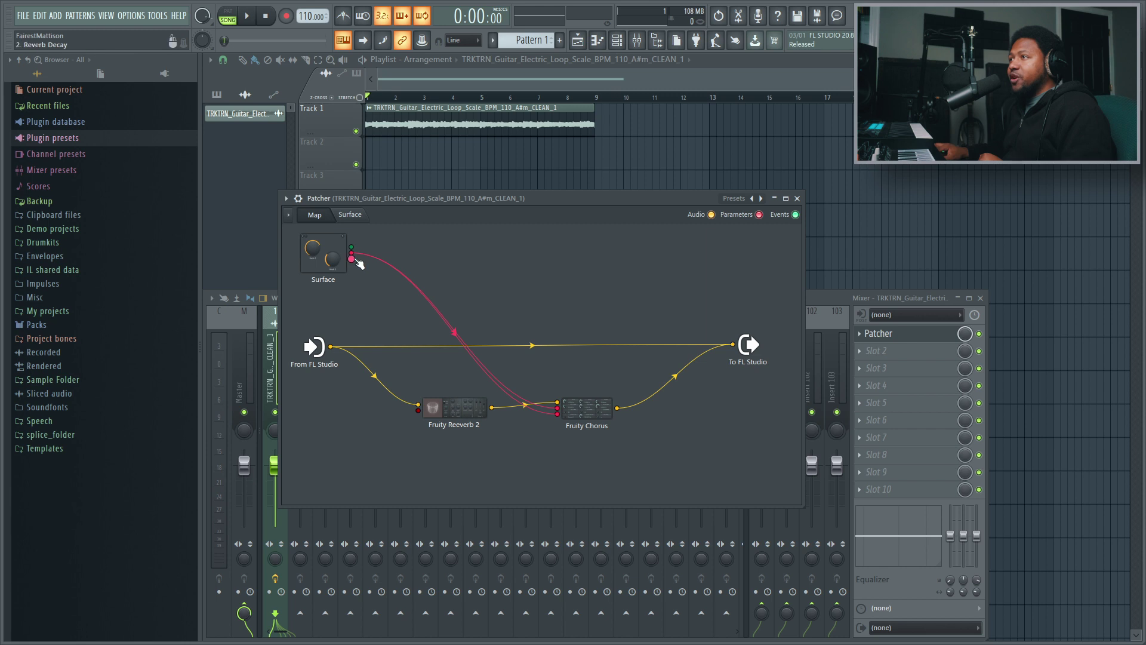
{"action": "left_click_drag", "start_coordinate": [357, 261], "coordinate": [418, 410]}
Show Fruity Reeverb 2's settings beside the surface's Reverb Decay knob and turn the knob up.
{"action": "double_click", "coordinate": [454, 409]}
{"action": "left_click", "coordinate": [355, 217]}
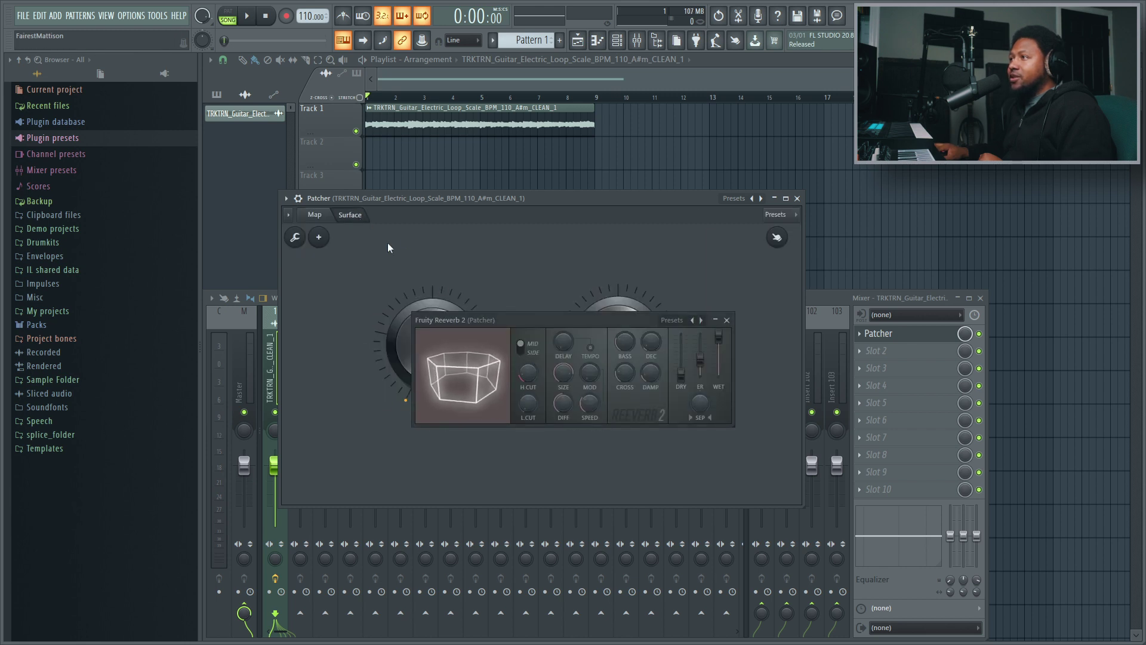
{"action": "left_click_drag", "start_coordinate": [528, 320], "coordinate": [632, 324]}
{"action": "mouse_move", "coordinate": [450, 364]}
{"action": "left_mouse_down"}
{"action": "mouse_move", "coordinate": [450, 326]}
{"action": "mouse_move", "coordinate": [450, 344]}
{"action": "left_mouse_up"}
Play the guitar loop to audition the Reverb Decay and Wobble settings, closing Fruity Reeverb 2's window before stopping.
{"action": "key", "text": "space"}
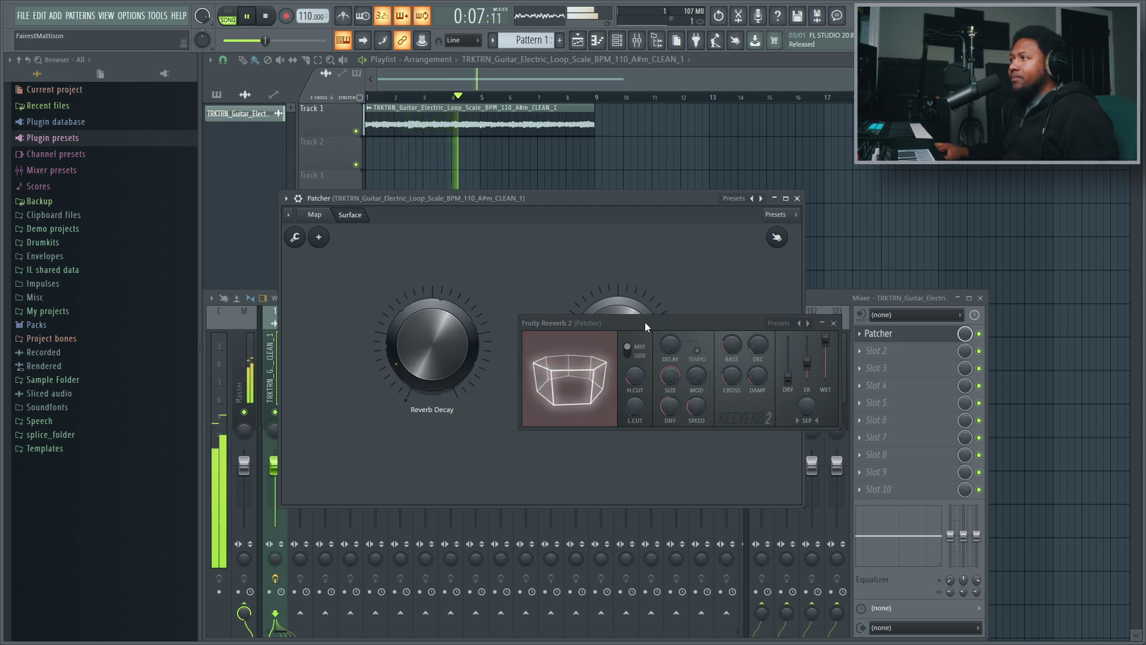
{"action": "left_click_drag", "start_coordinate": [656, 323], "coordinate": [537, 380]}
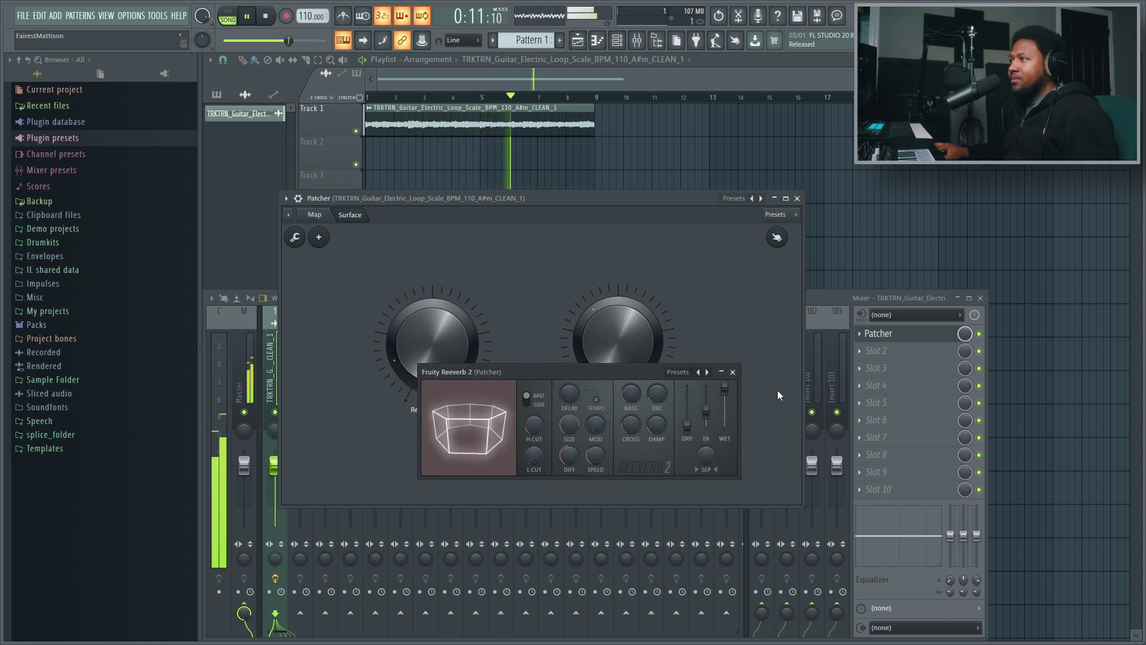
{"action": "left_click", "coordinate": [734, 378]}
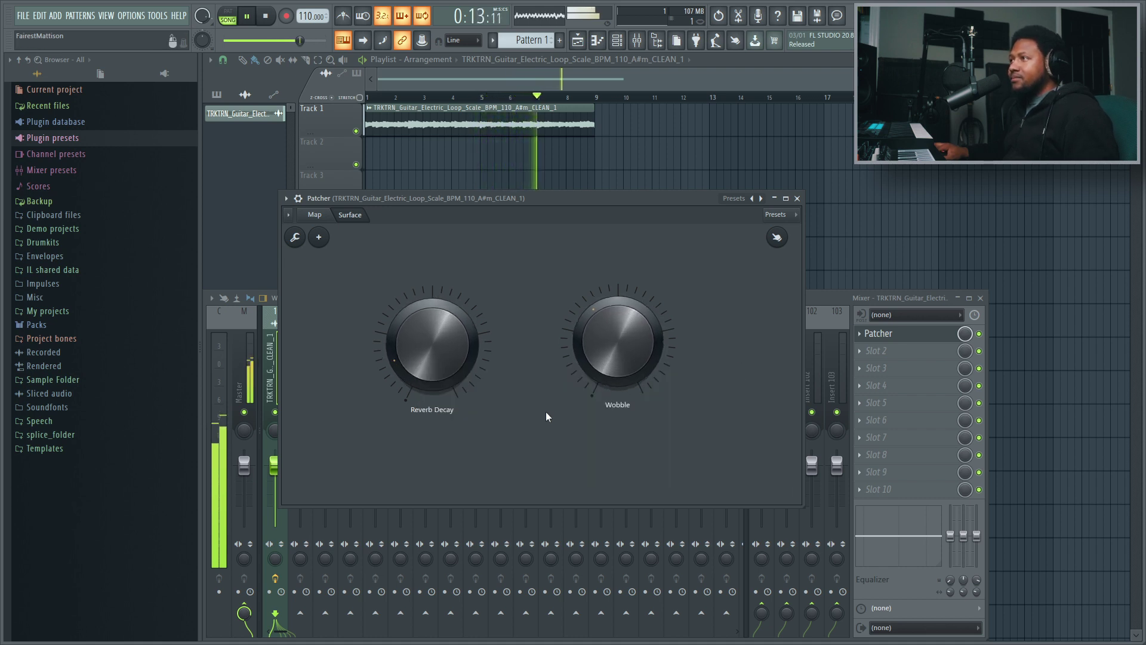
{"action": "key", "text": "space"}
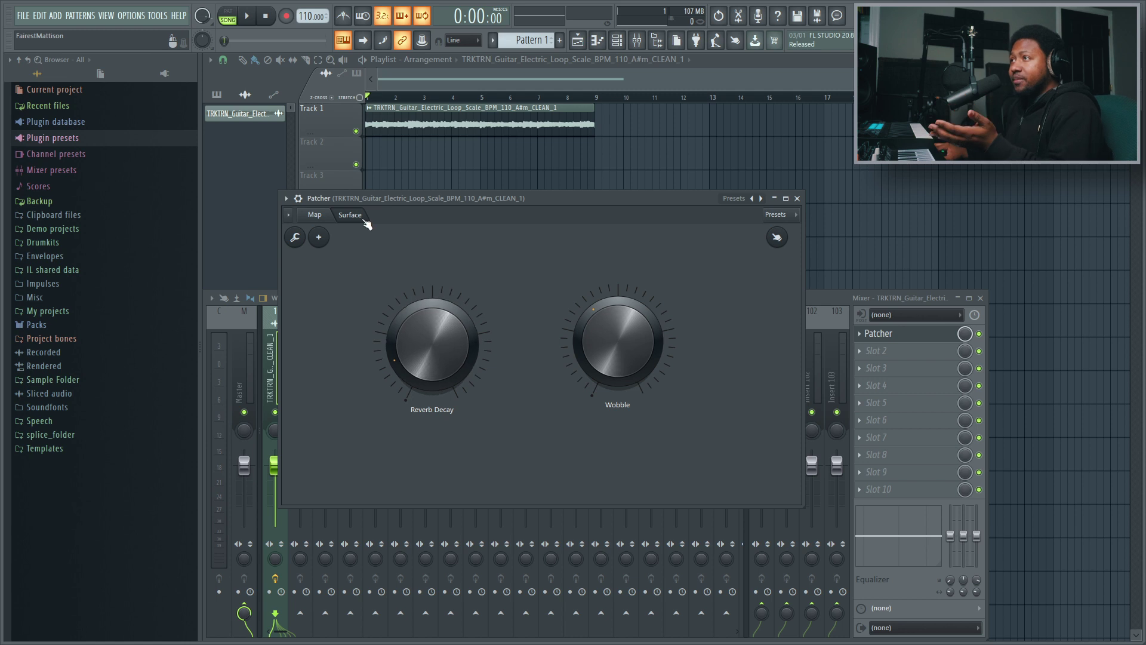
Add Patcher as a new instrument channel in the channel rack, close its window and return to the guitar effect Patcher's map.
{"action": "left_click", "coordinate": [622, 40]}
{"action": "left_click", "coordinate": [333, 128]}
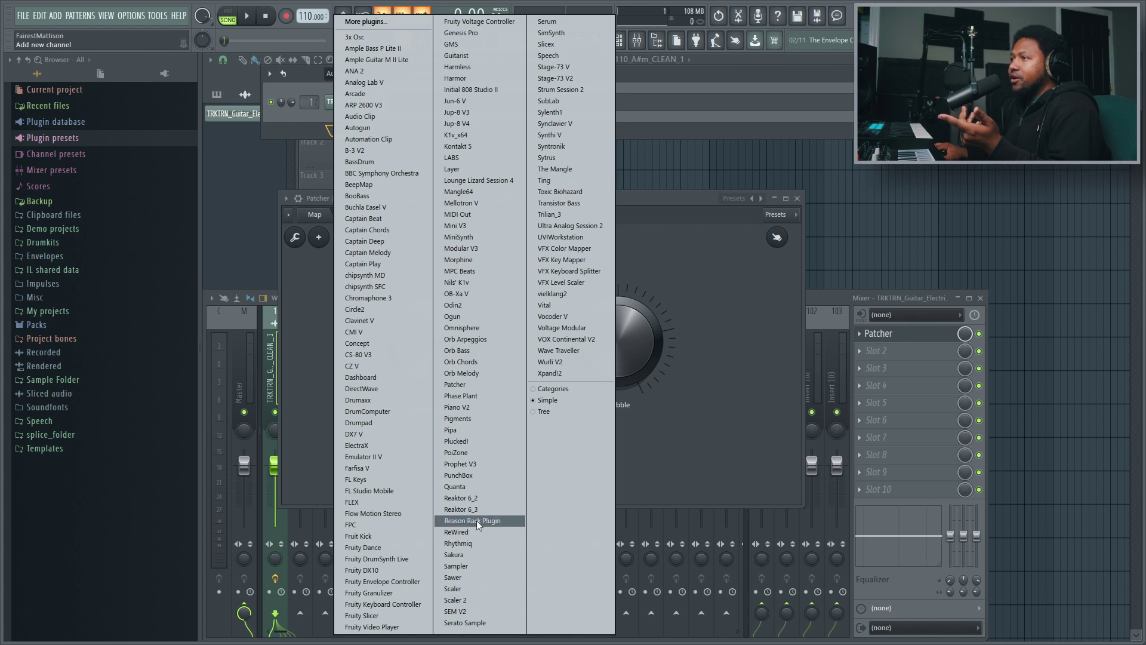
{"action": "left_click", "coordinate": [470, 385]}
{"action": "right_click", "coordinate": [370, 286]}
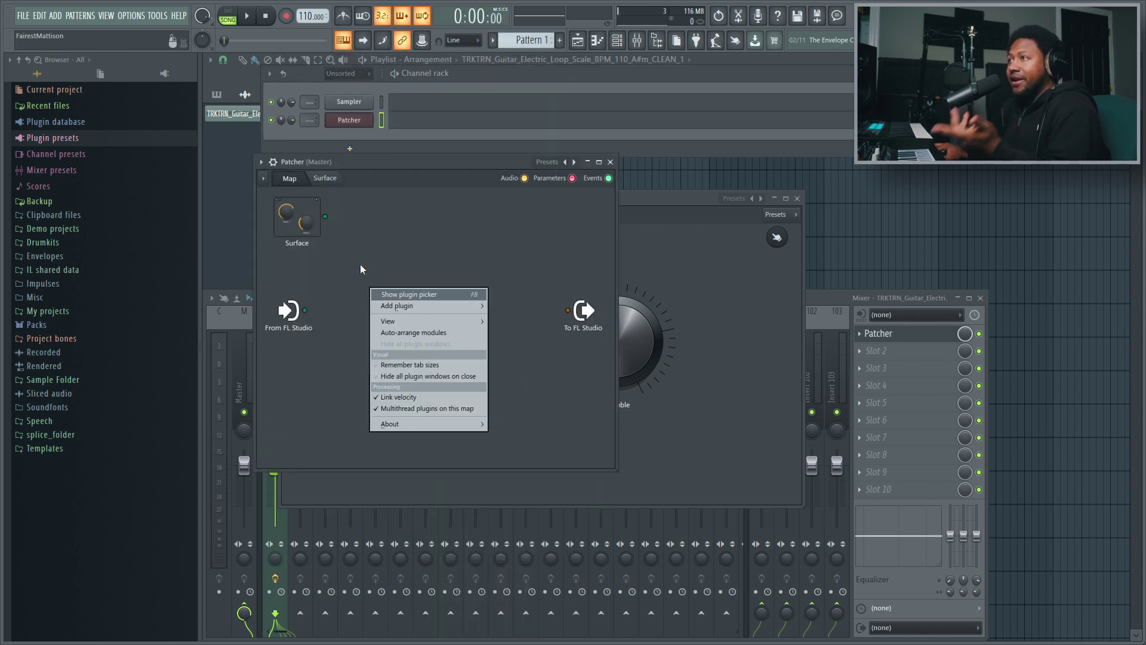
{"action": "left_click", "coordinate": [379, 266]}
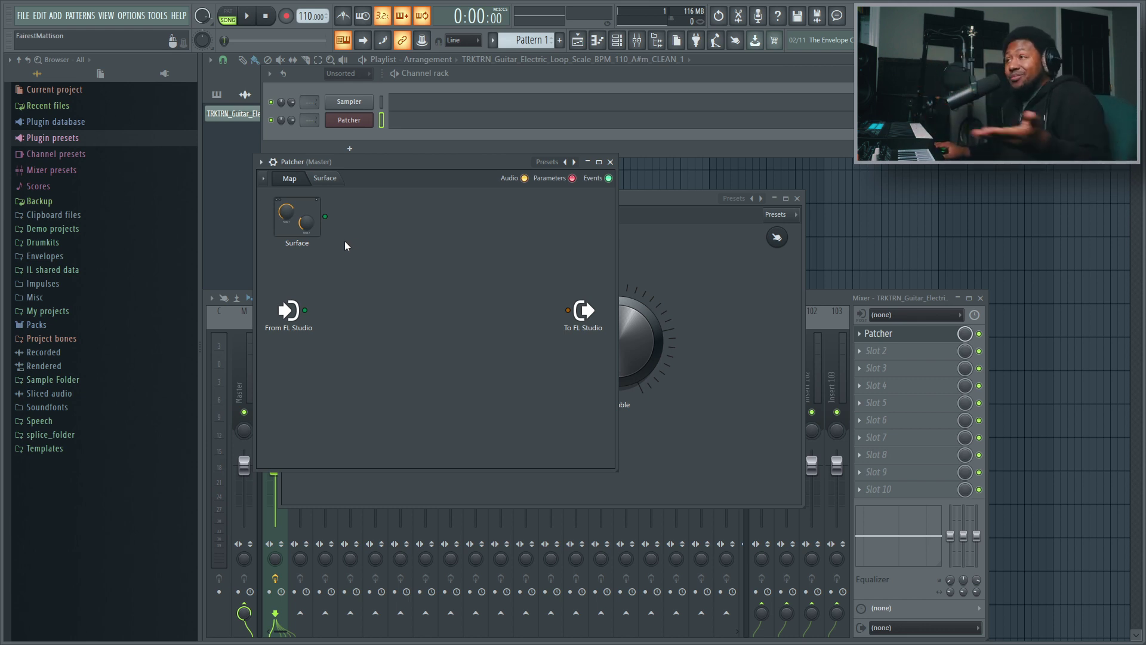
{"action": "left_click", "coordinate": [611, 162]}
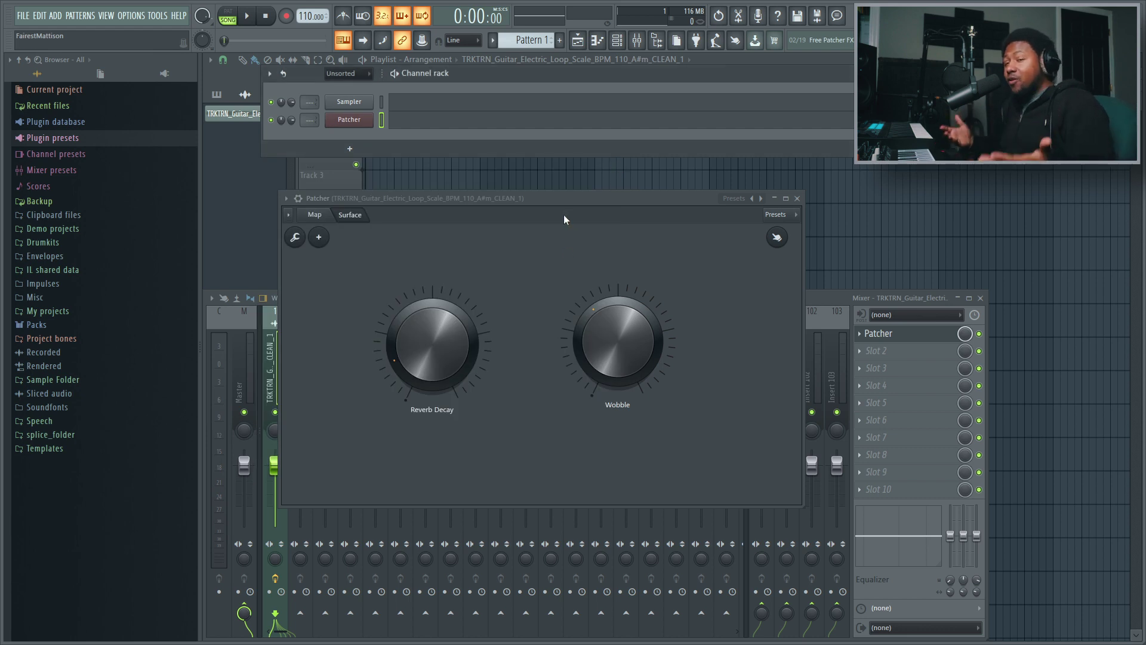
{"action": "left_click", "coordinate": [314, 215]}
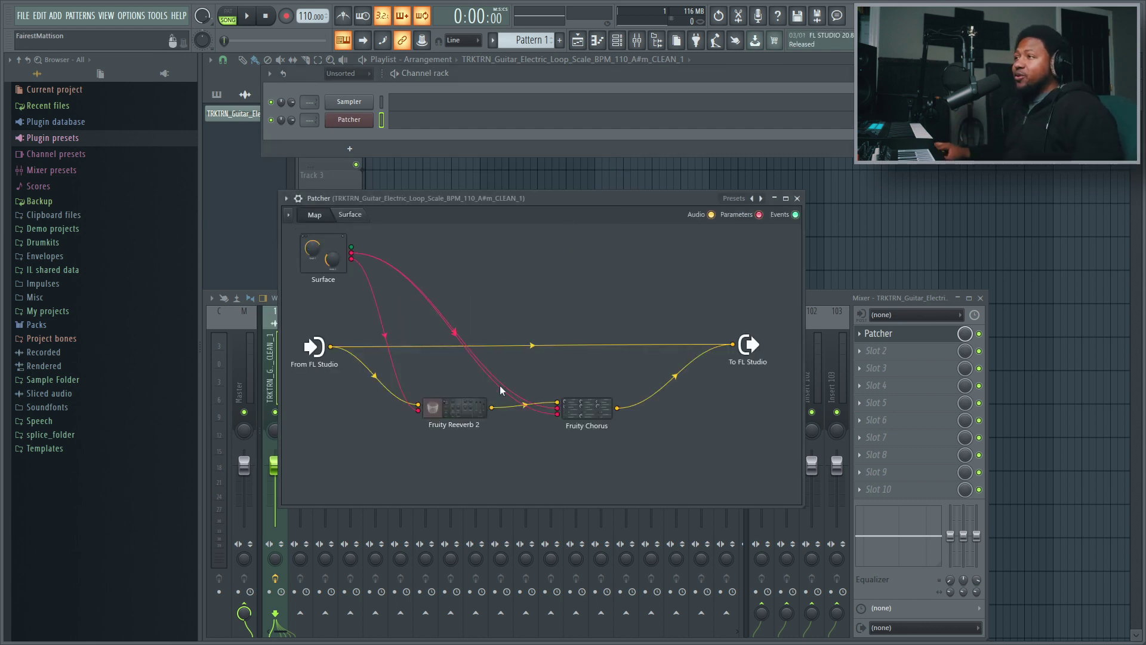